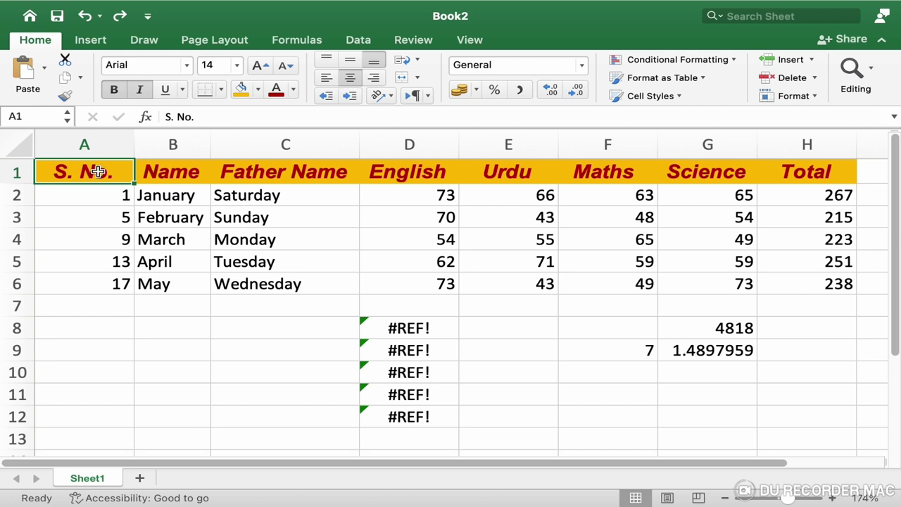
- Select rows 8–12 and clear their leftover #REF! errors and stray numbers
left_click_drag(17, 328, 20, 415)
right_click(21, 371)
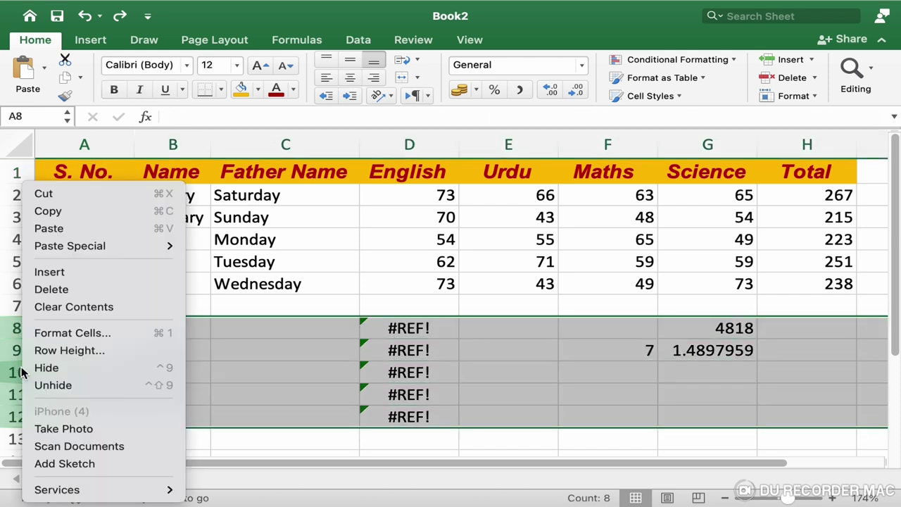
left_click(73, 296)
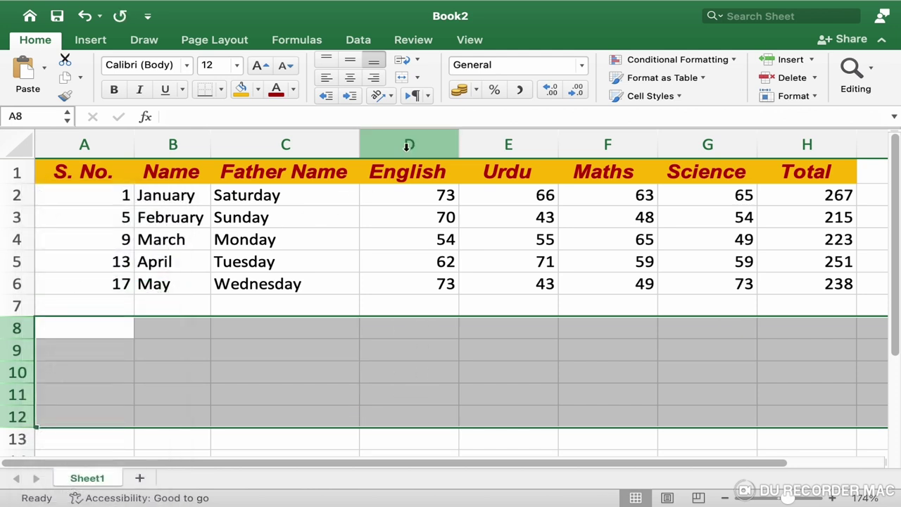
left_click(410, 195)
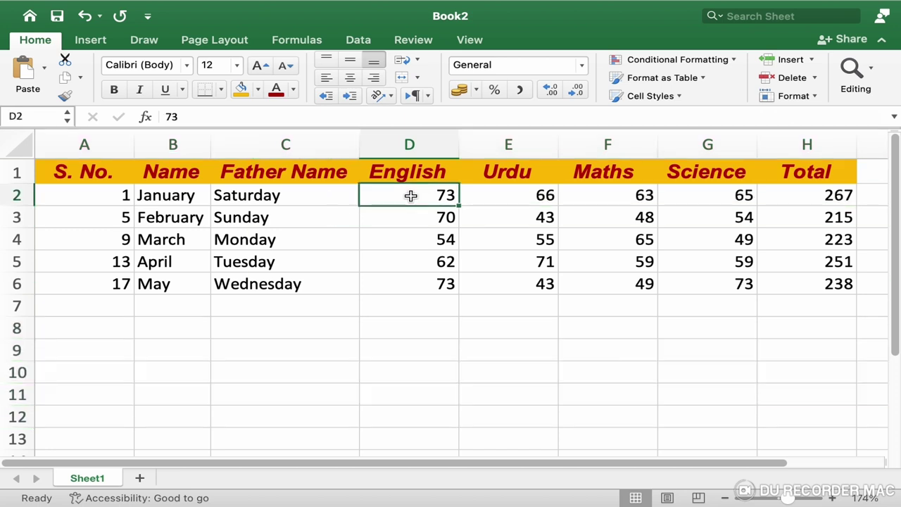
- Insert a blank column D before English and head it 'Total Marks'
right_click(387, 143)
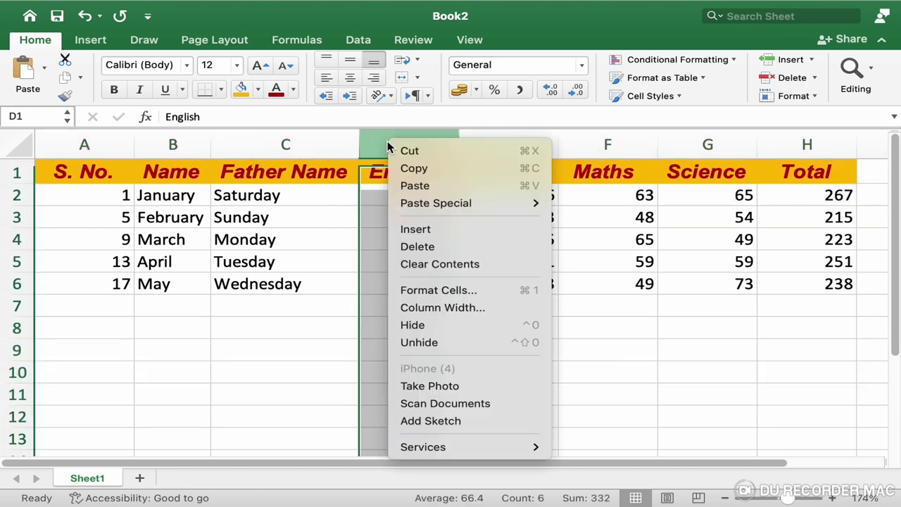
left_click(428, 230)
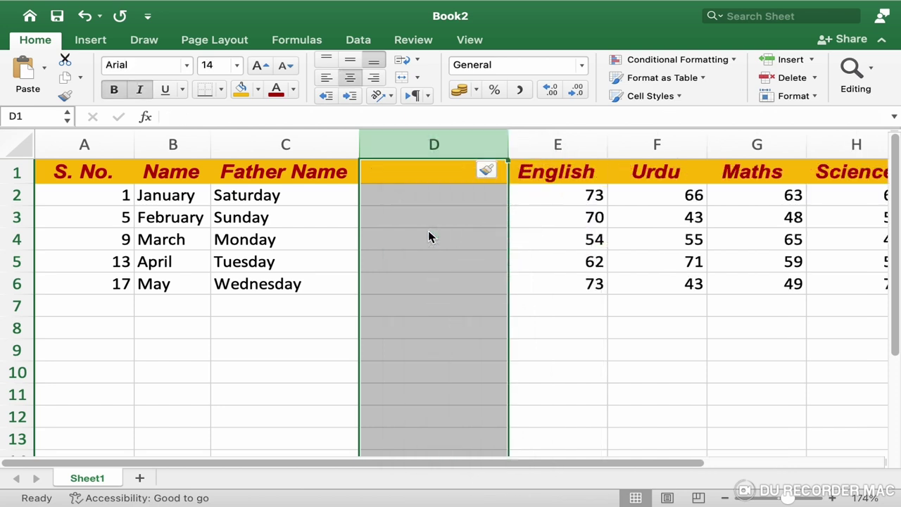
left_click(432, 171)
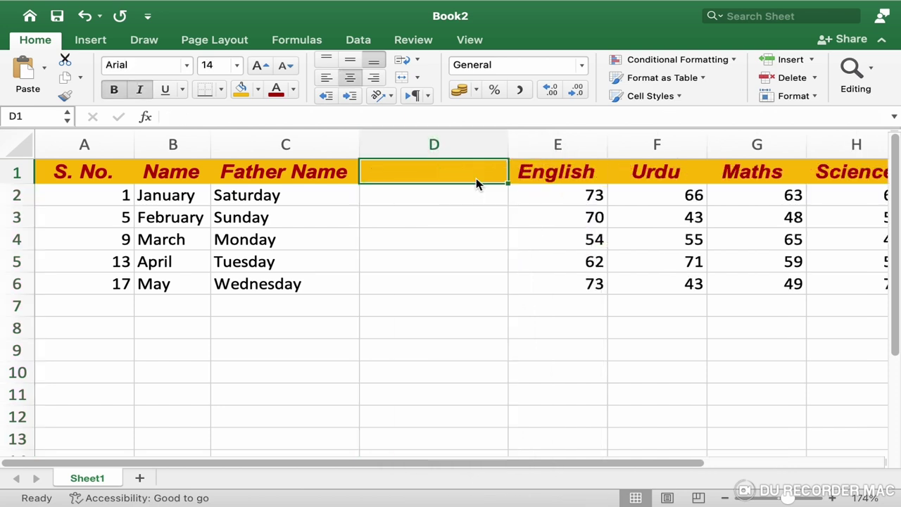
type("Total Mar")
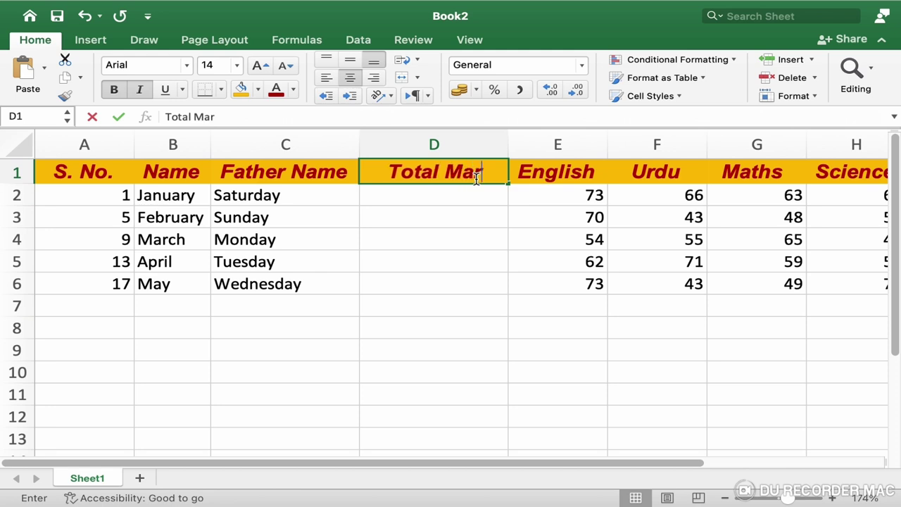
type("ks")
key("Return")
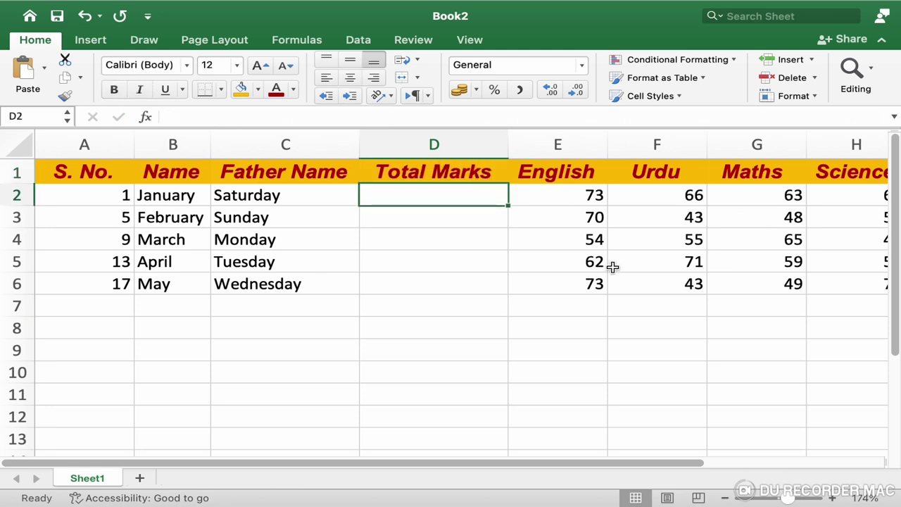
- Enter 400 in D2 and fill it down through D6
scroll(613, 267, "right", 2)
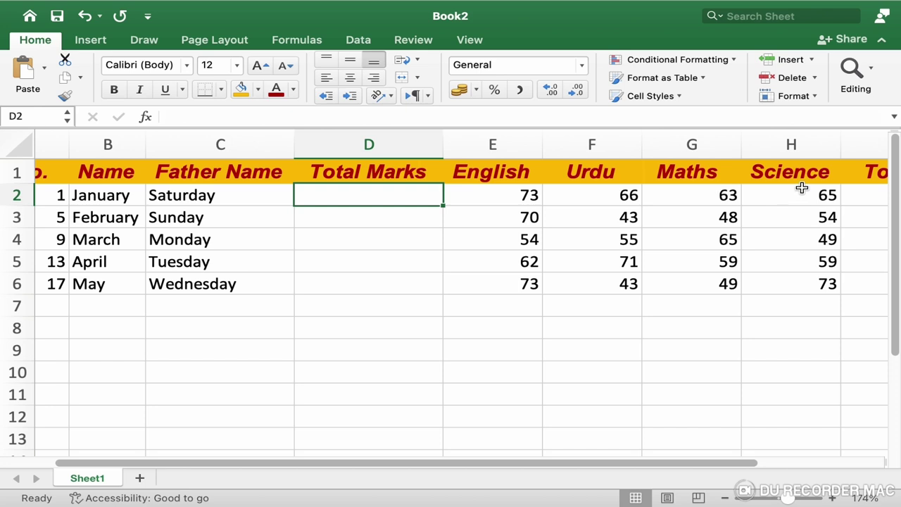
type("400")
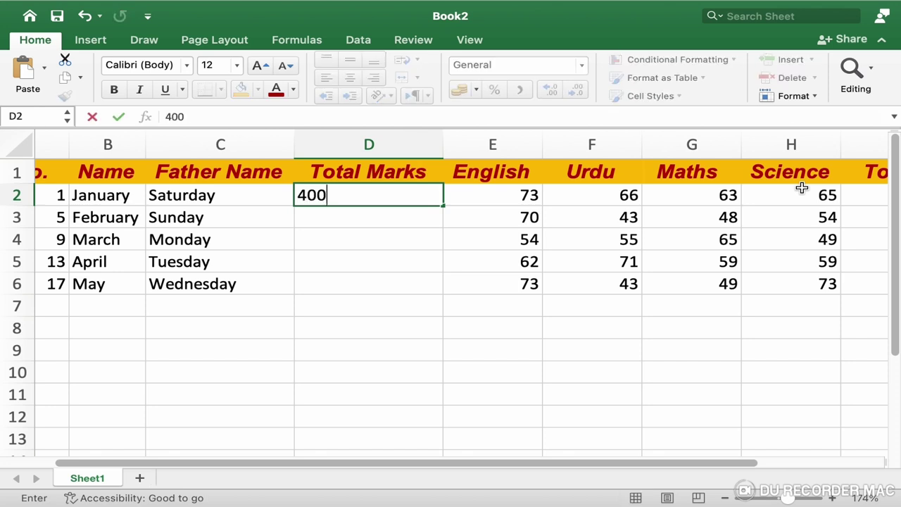
key("Return")
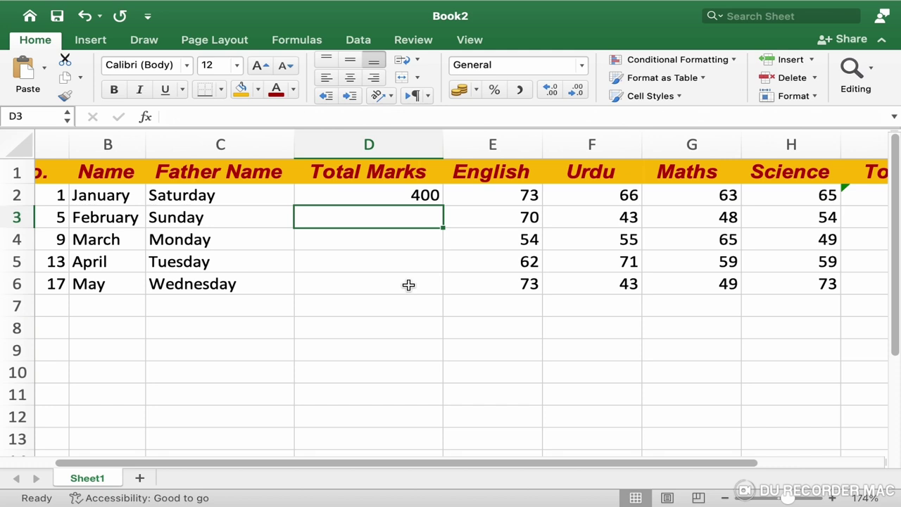
left_click(413, 196)
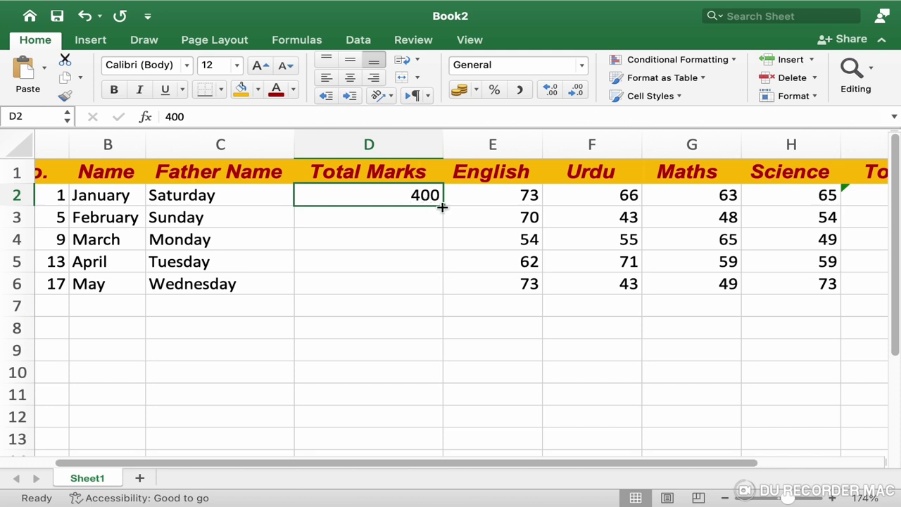
left_click_drag(442, 207, 443, 207)
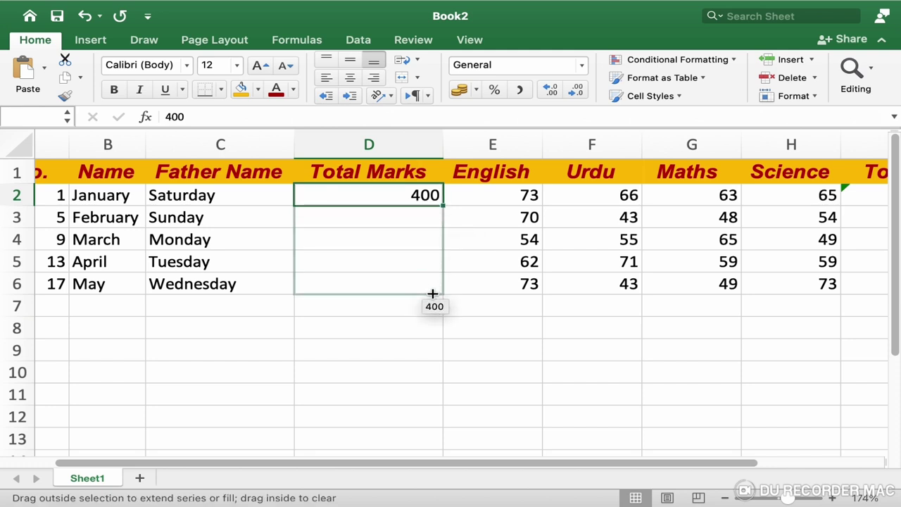
left_click_drag(442, 206, 433, 299)
left_click(398, 217)
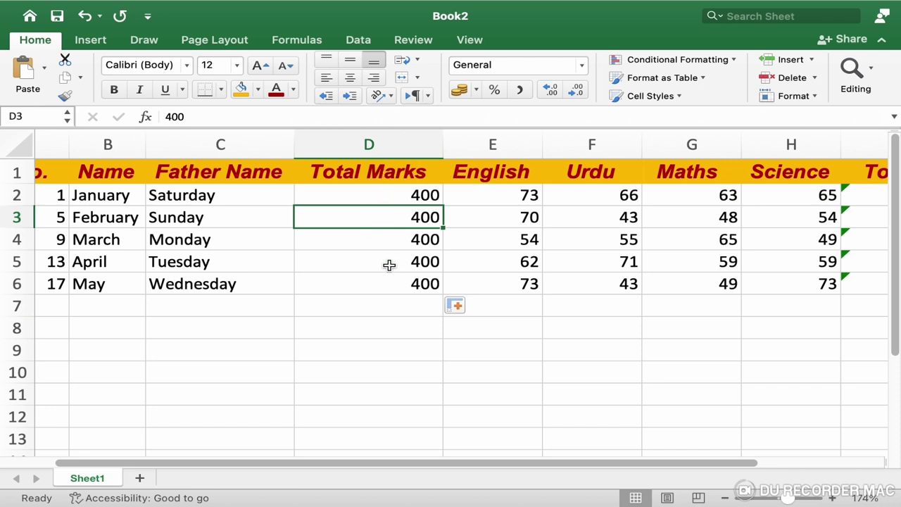
scroll(394, 271, "right", 2)
scroll(394, 271, "right", 1)
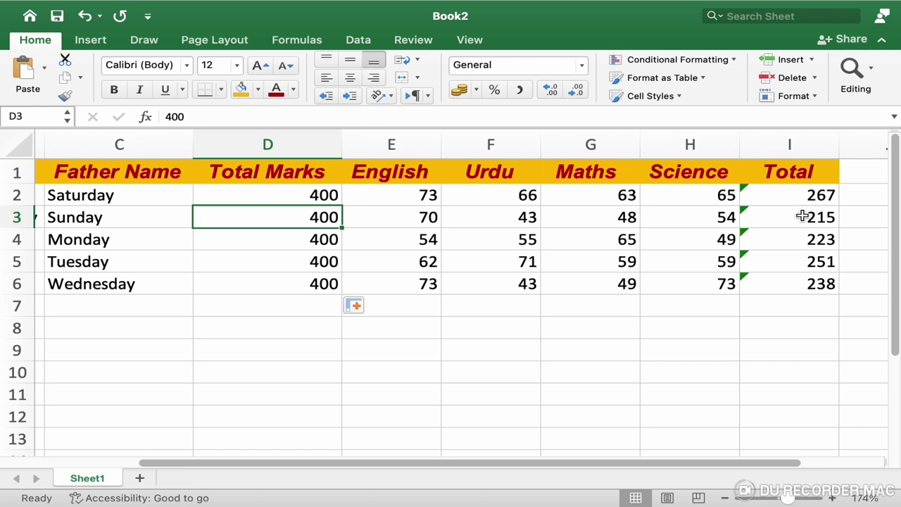
scroll(803, 216, "right", 1)
- Type the heading 'Percentage' in J1
left_click(864, 176)
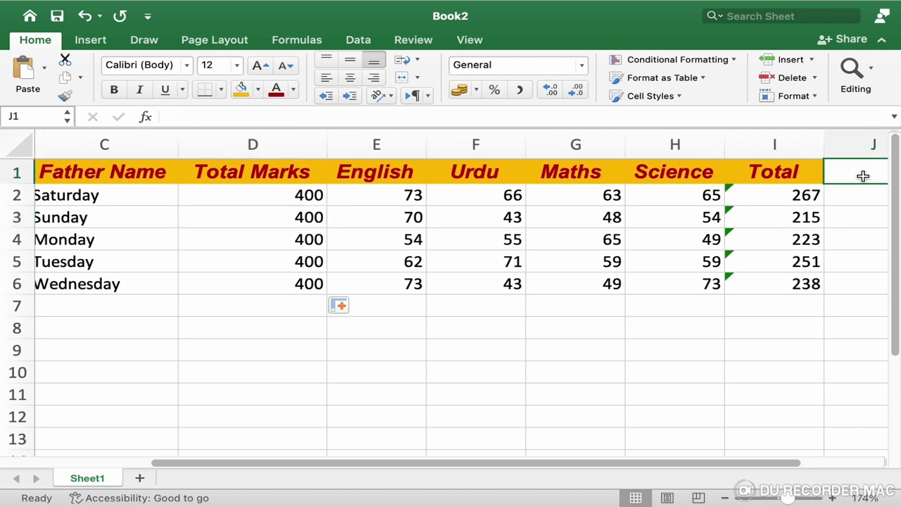
type("Pe")
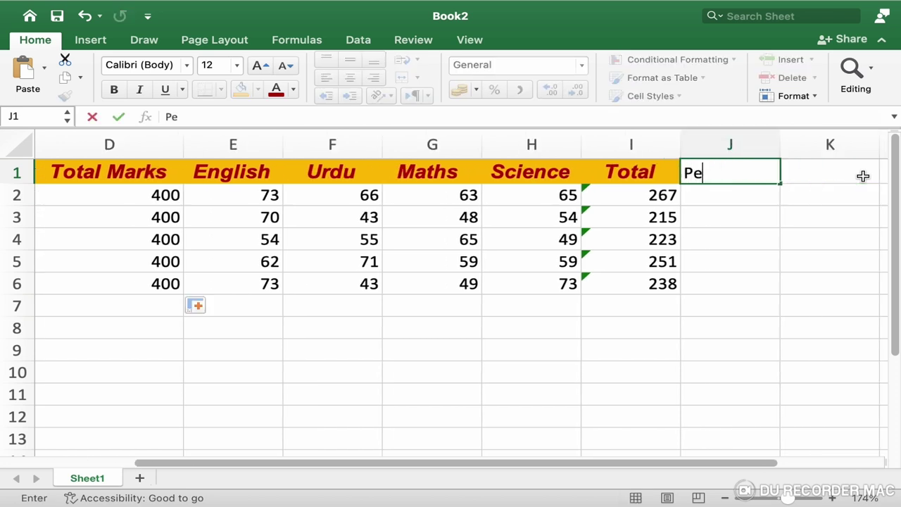
type("rcentage")
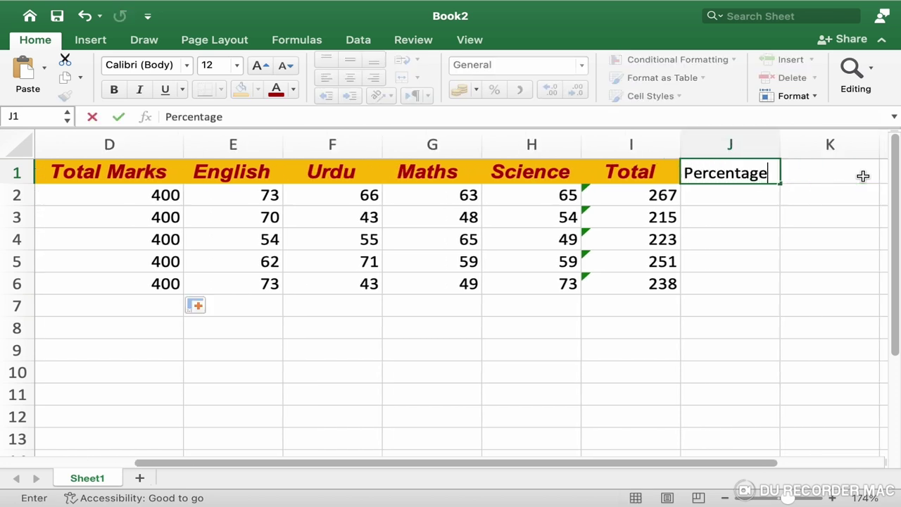
key("Return")
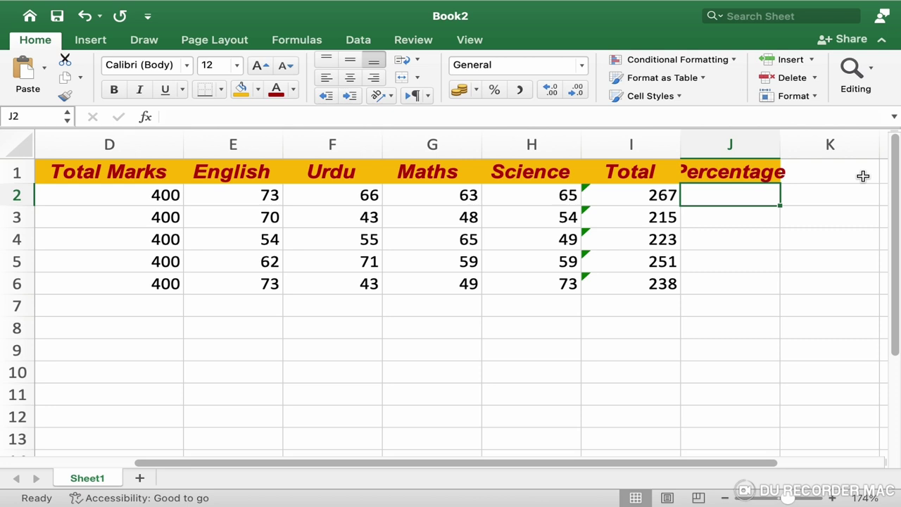
- Enter =I2/D2*100 in J2, giving 66.75 for the first student
type("=")
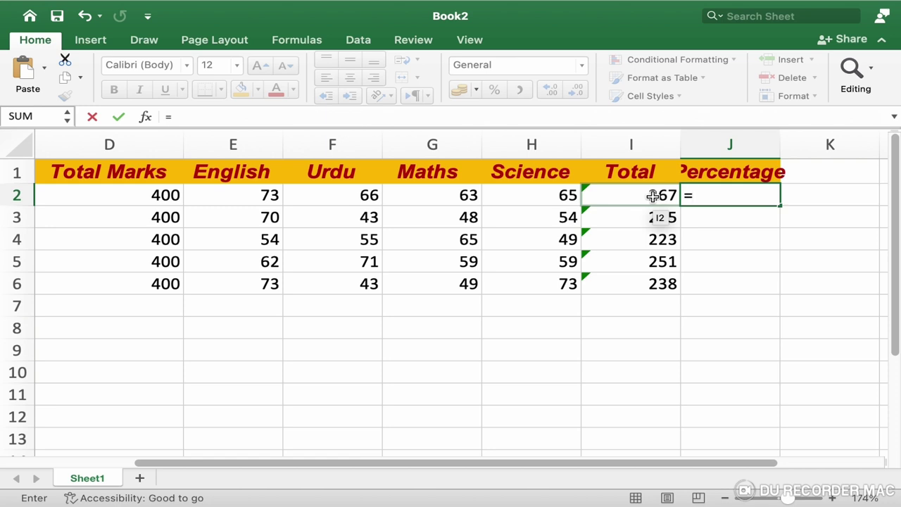
left_click(653, 197)
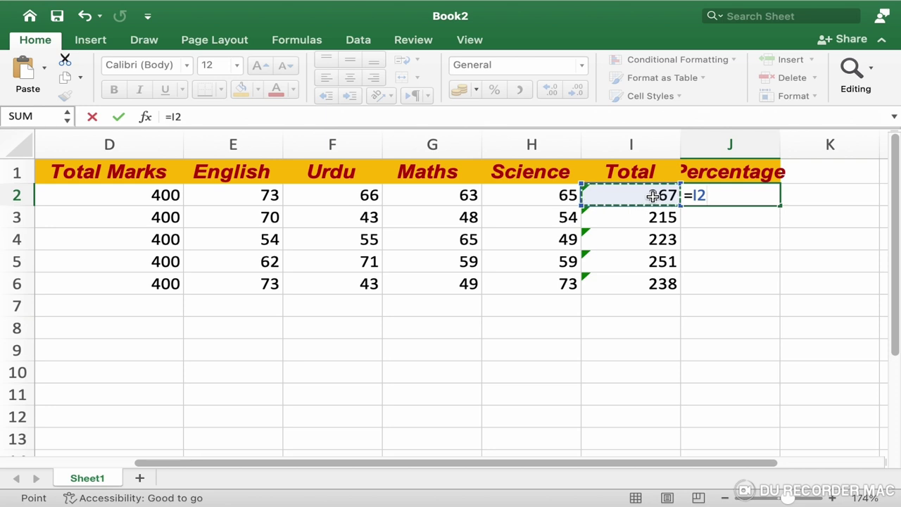
key("BackSpace")
key("BackSpace")
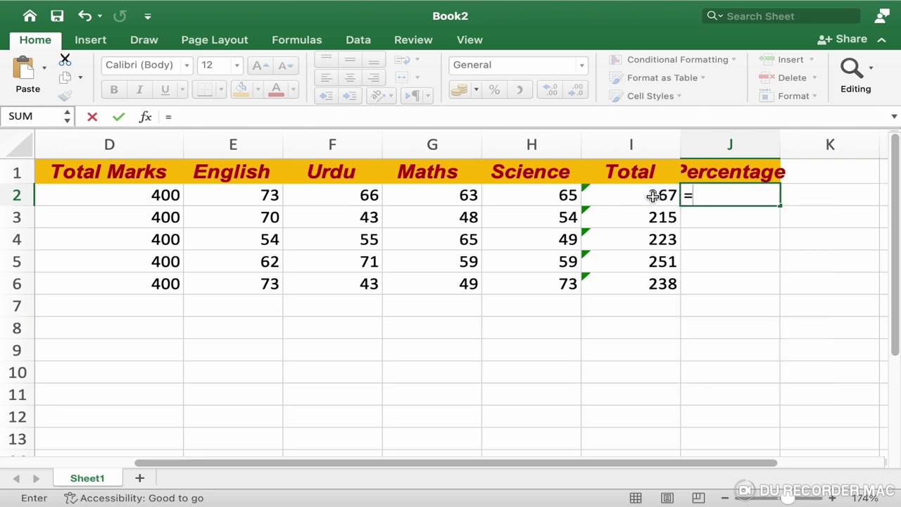
type("i")
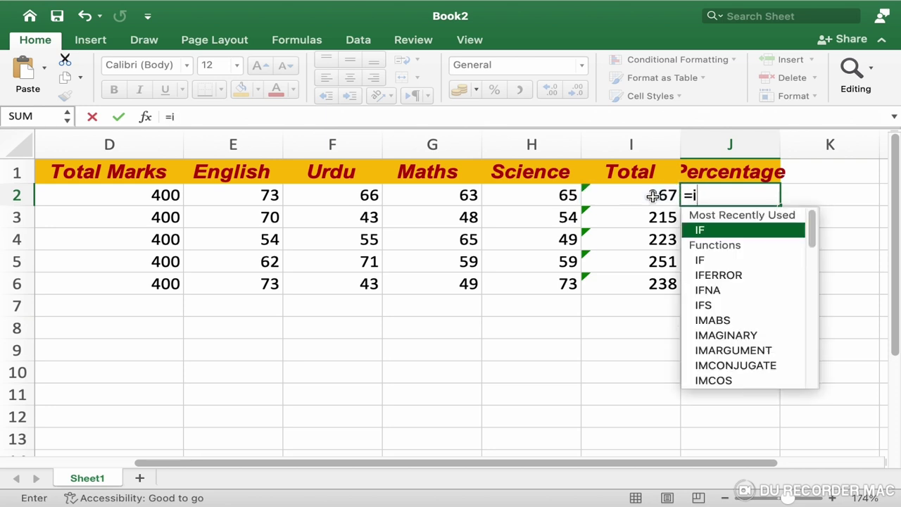
type("2")
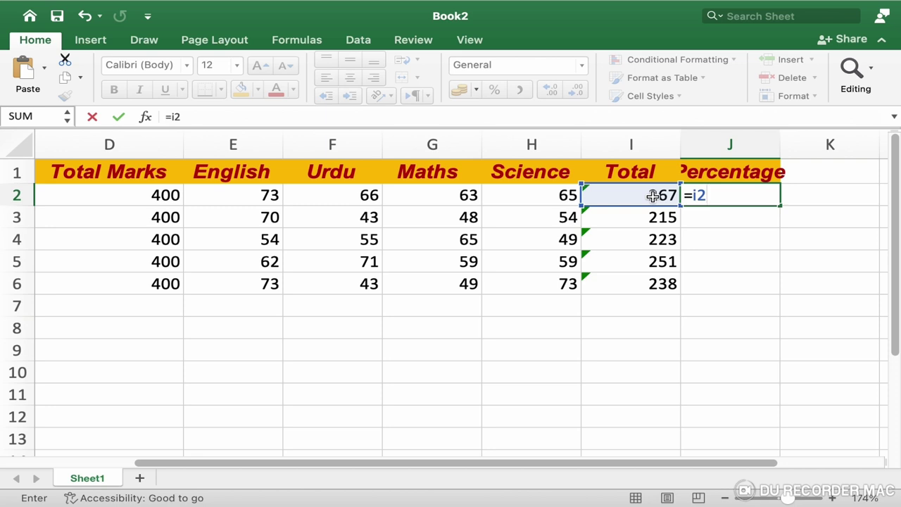
type("/")
left_click(137, 201)
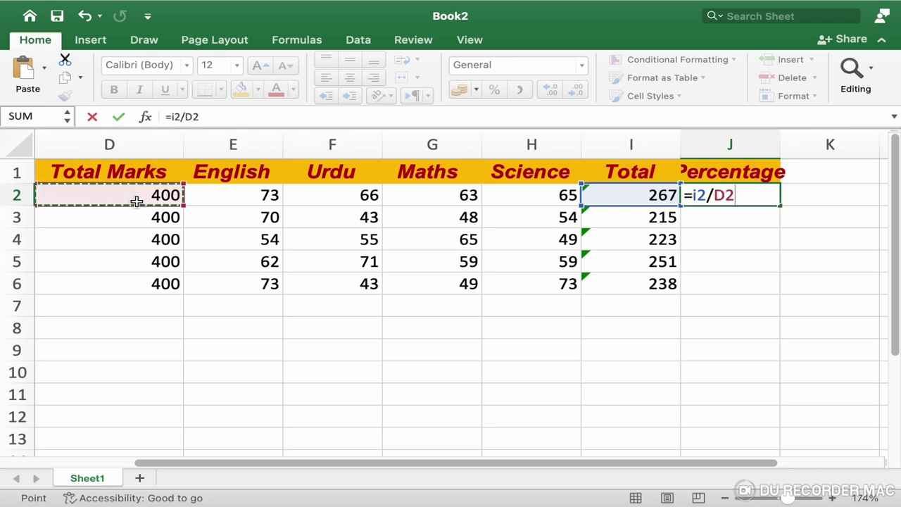
type("*100")
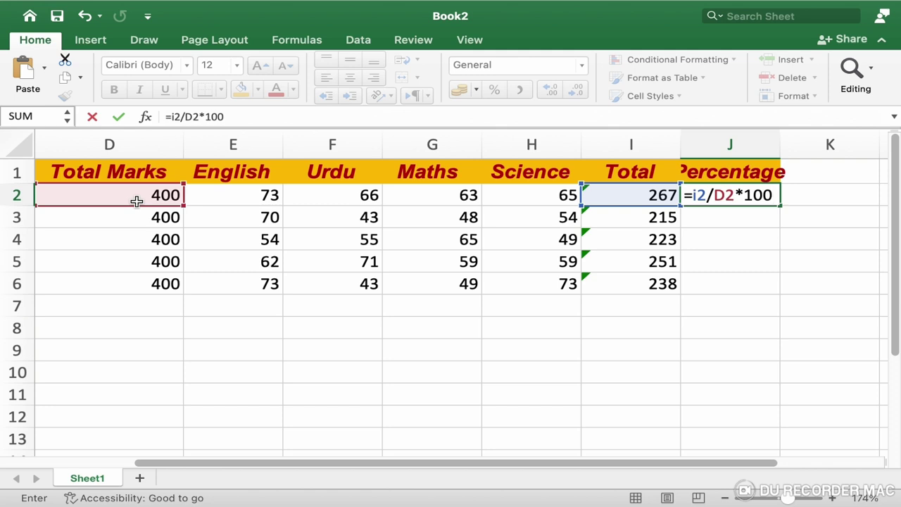
key("Return")
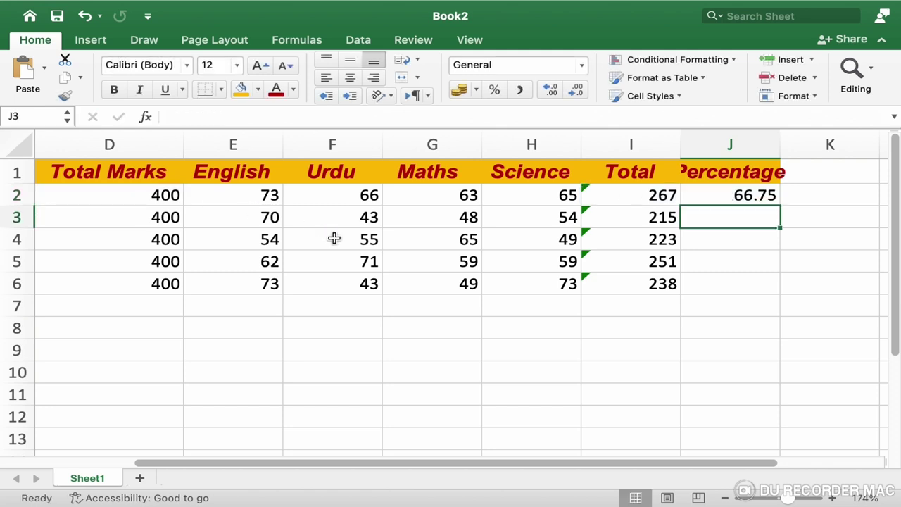
- Copy J2's =I2/D2*100 formula down to J6, giving 53.75, 55.75, 62.75 and 59.5
left_click(725, 196)
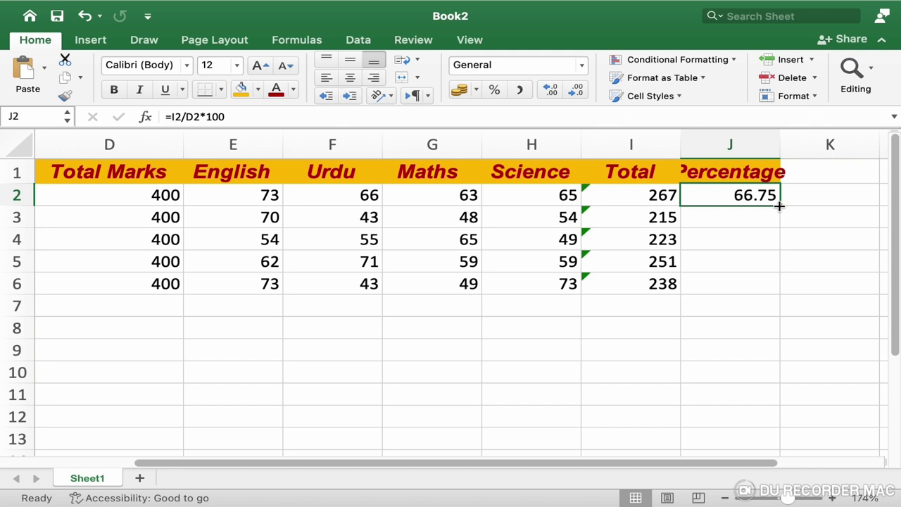
left_click_drag(780, 206, 765, 289)
left_click(754, 221)
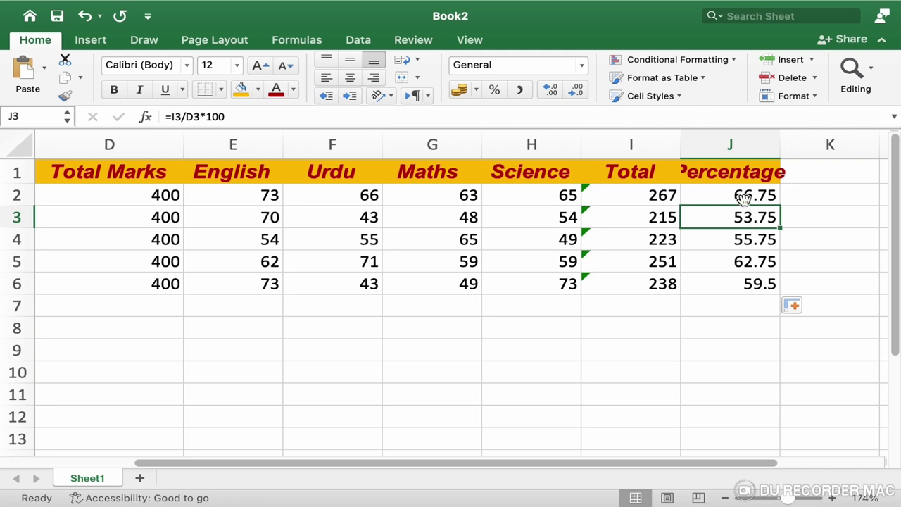
left_click(743, 199)
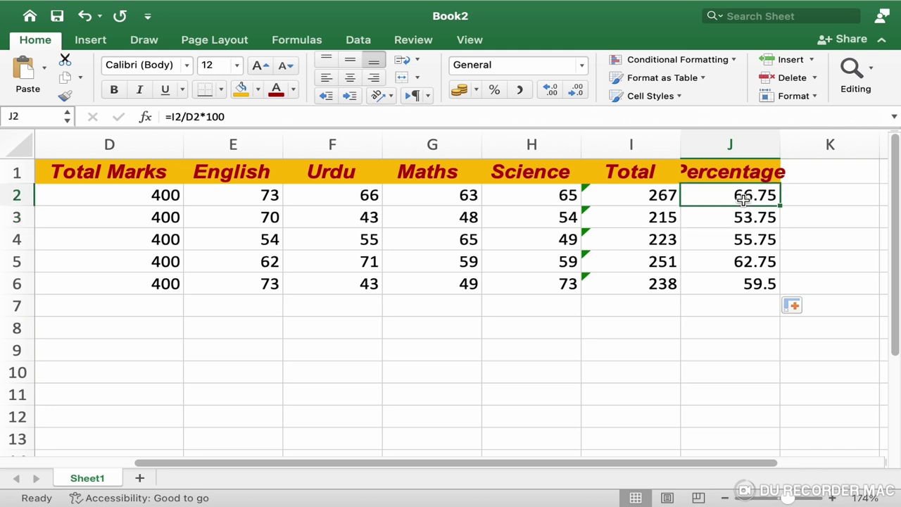
double_click(744, 199)
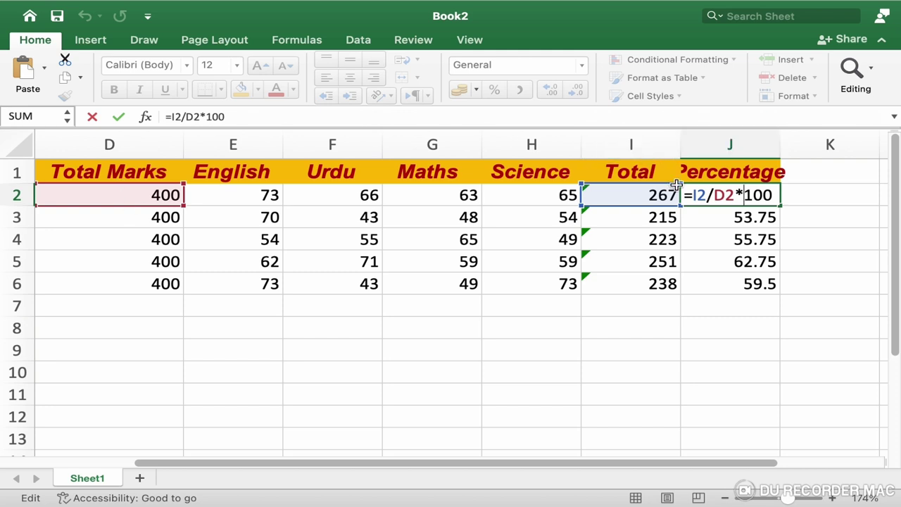
left_click(747, 221)
double_click(746, 220)
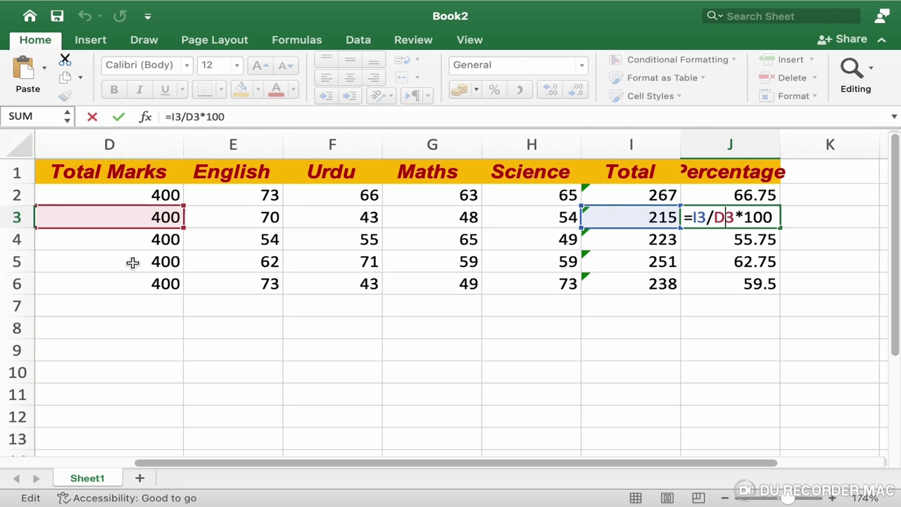
left_click(735, 239)
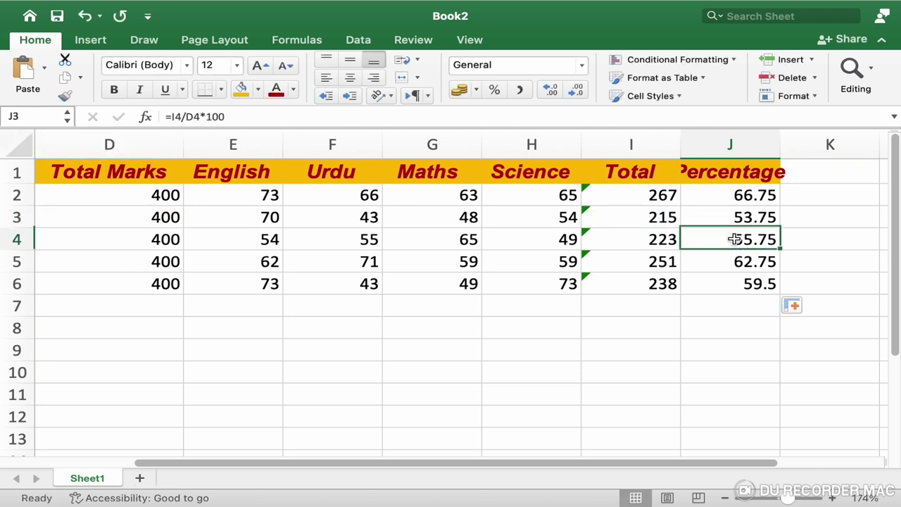
double_click(734, 239)
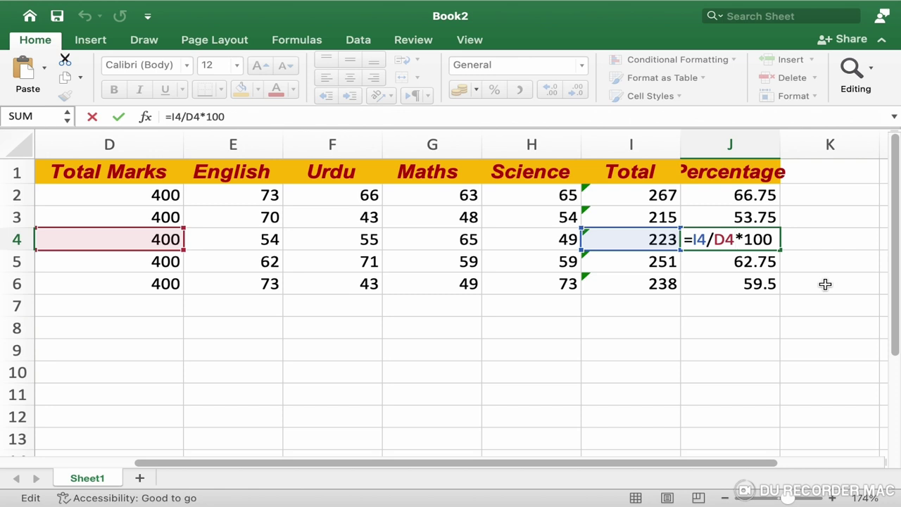
key("Return")
scroll(825, 281, "right", 2)
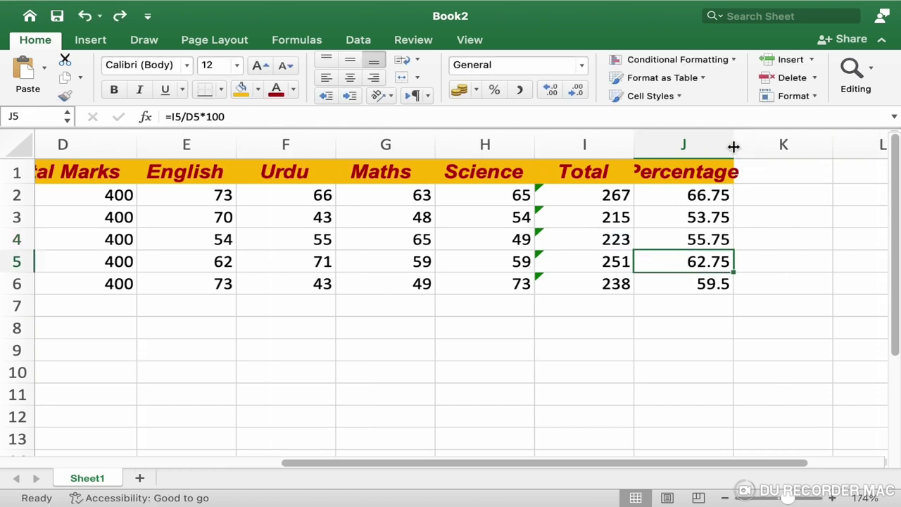
- Widen column J to fit Percentage and head column K 'Average'
left_click_drag(733, 147, 769, 146)
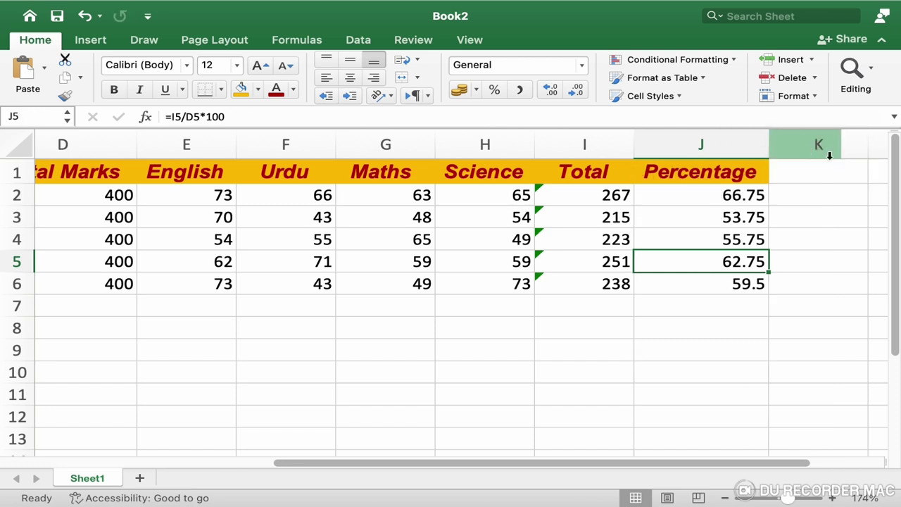
left_click(814, 176)
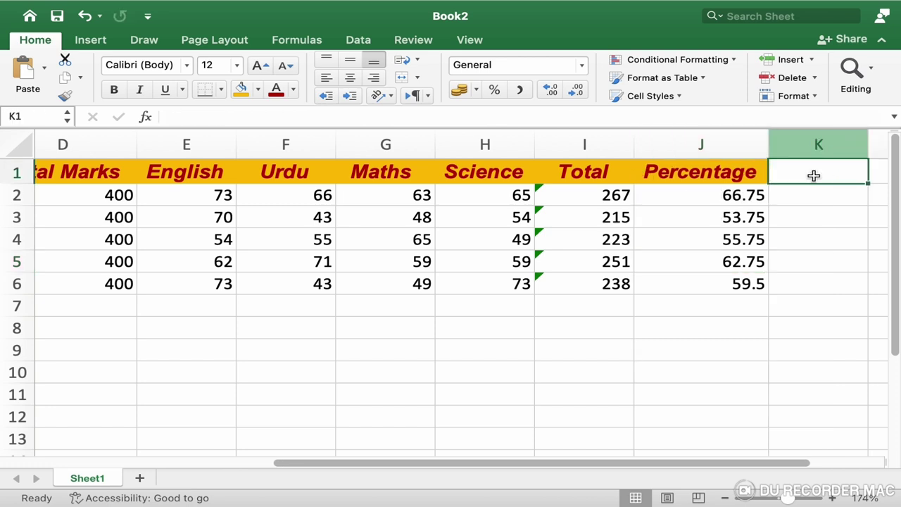
type("Average")
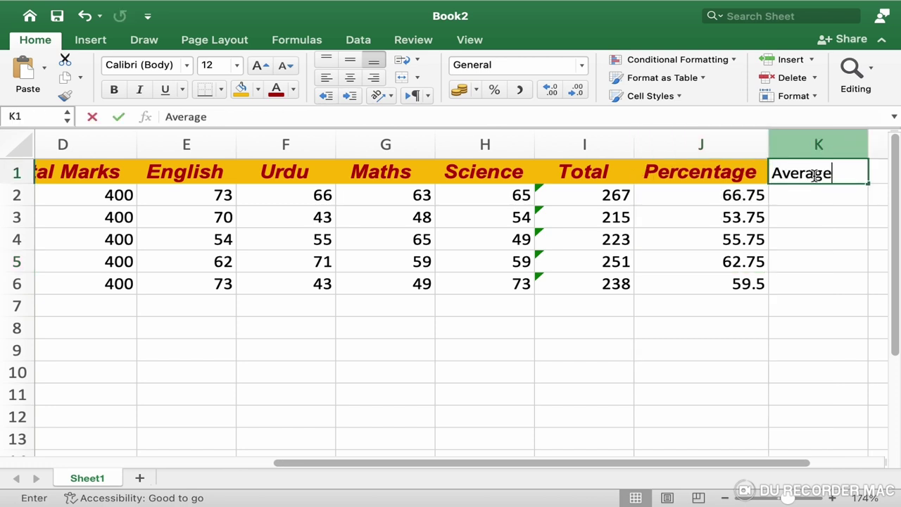
key("Return")
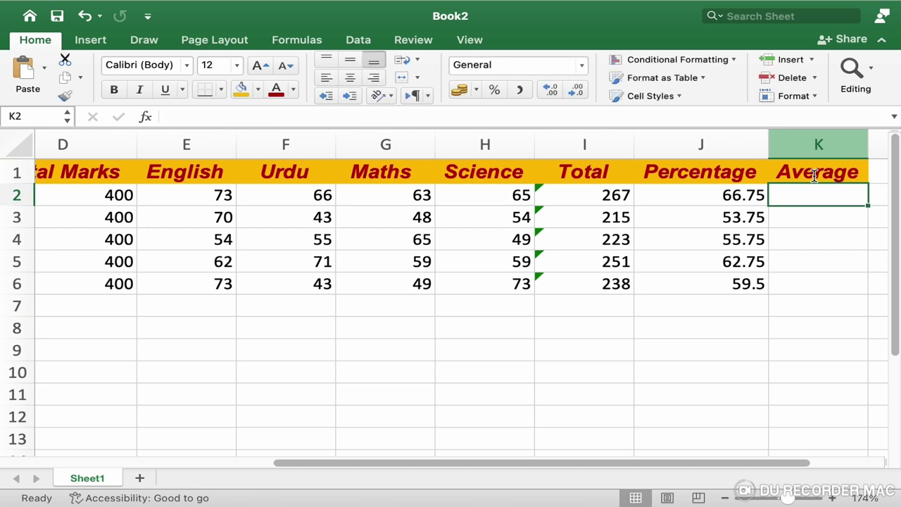
- Enter =AVERAGE(E2:H2) in K2 and fill it down to K6
type("=ave")
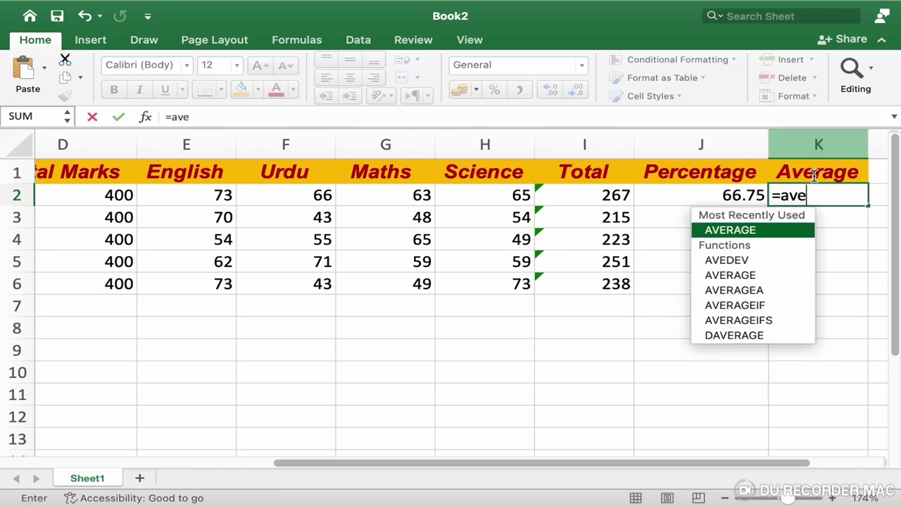
type("rage")
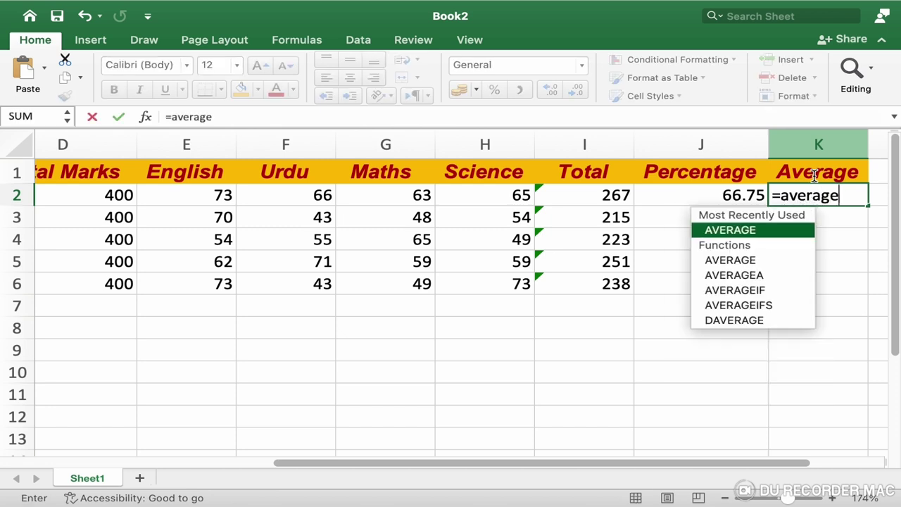
type("(")
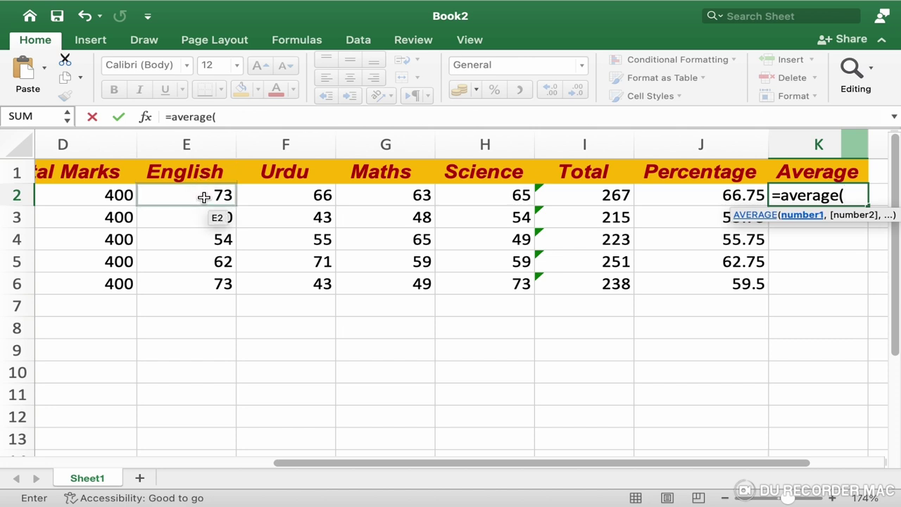
left_click_drag(203, 191, 457, 202)
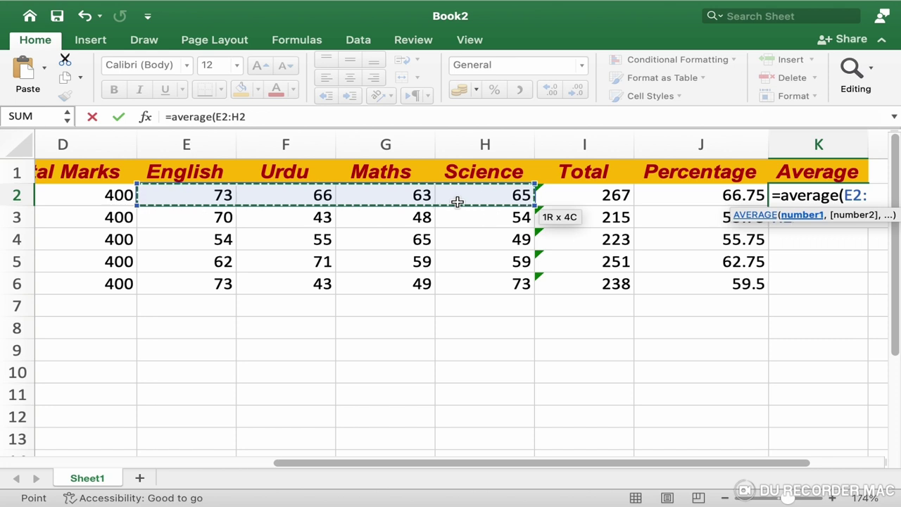
type(")")
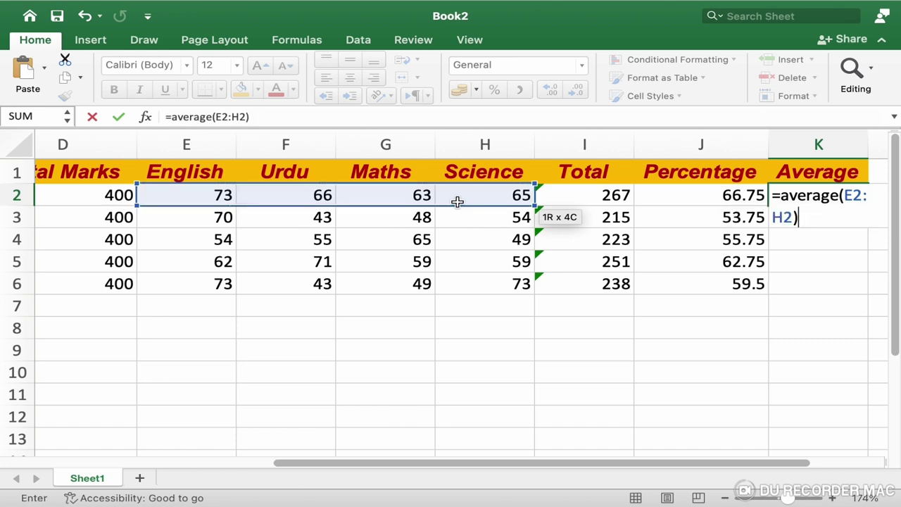
key("Return")
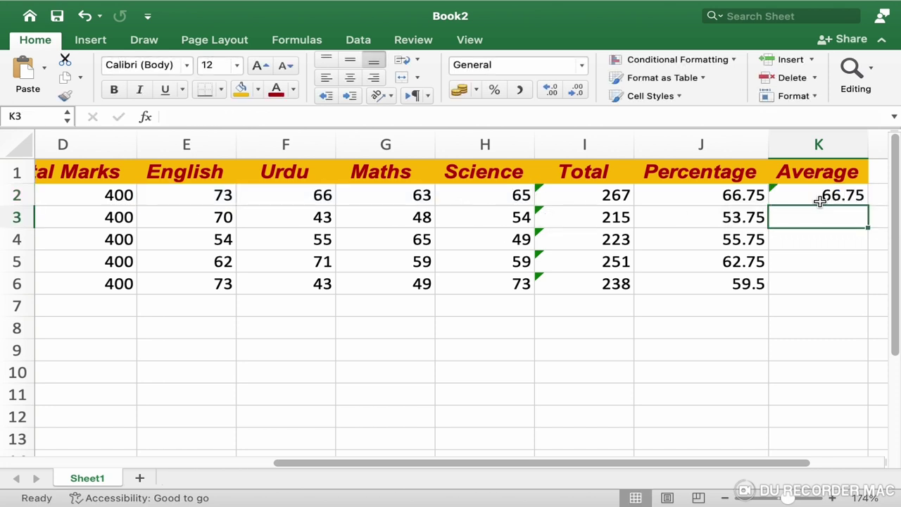
left_click(816, 199)
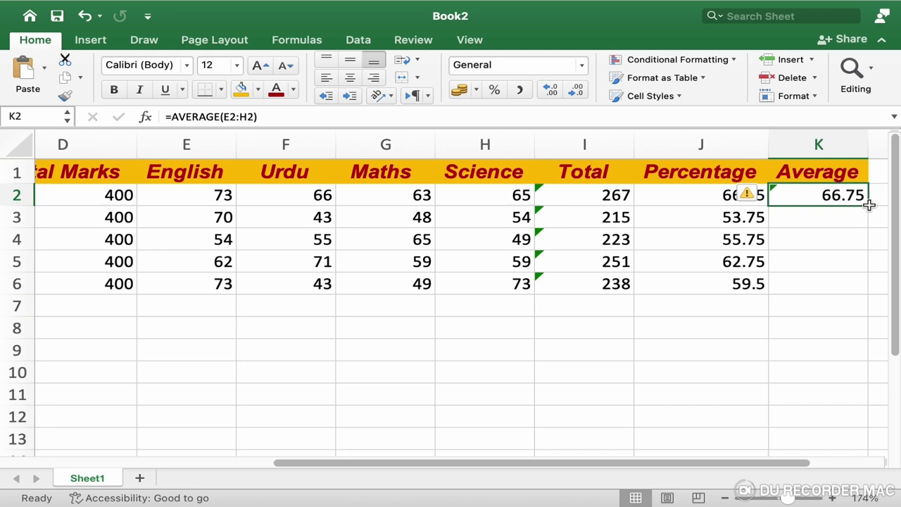
left_click_drag(870, 205, 860, 290)
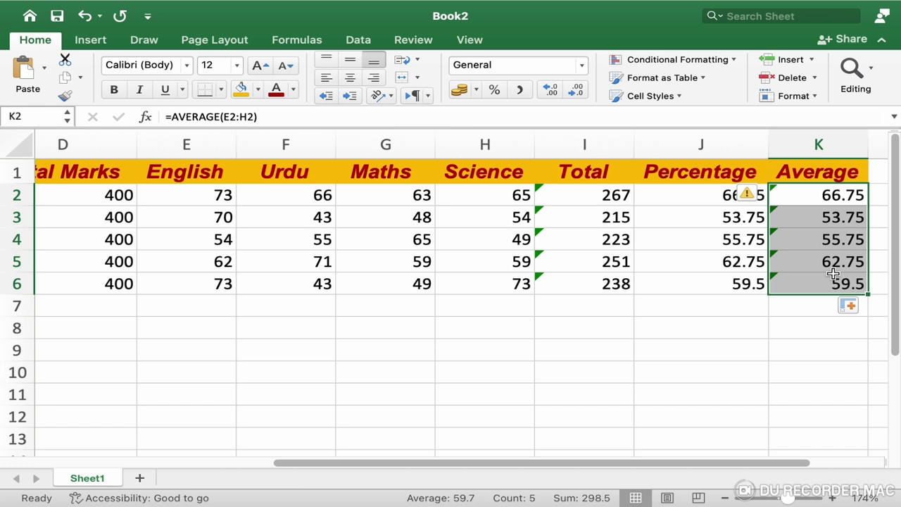
left_click(311, 337)
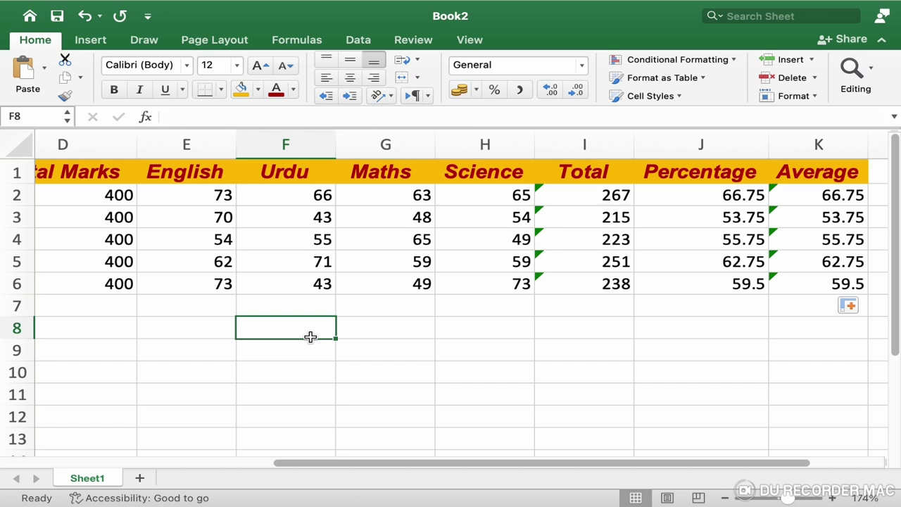
- Enter =MAX(E2:H2) in F8, returning the first student's highest mark, 73
type("=")
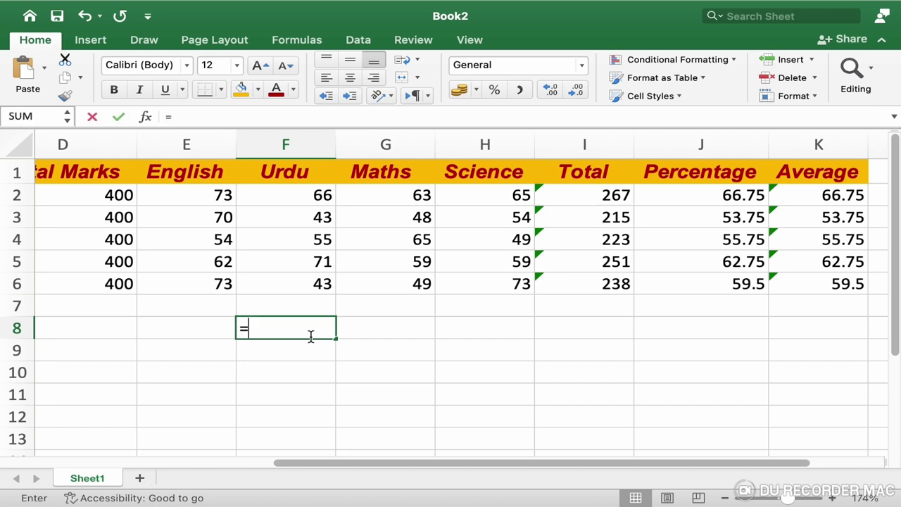
type("max")
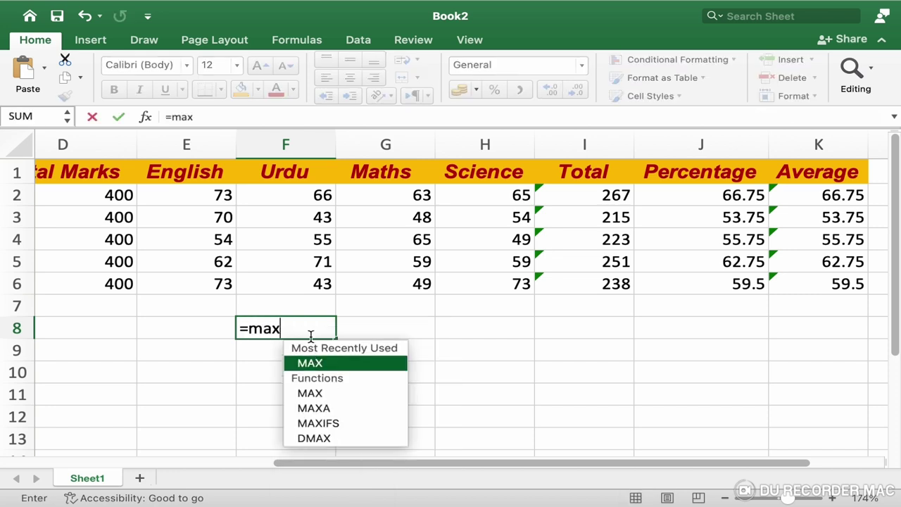
type("(")
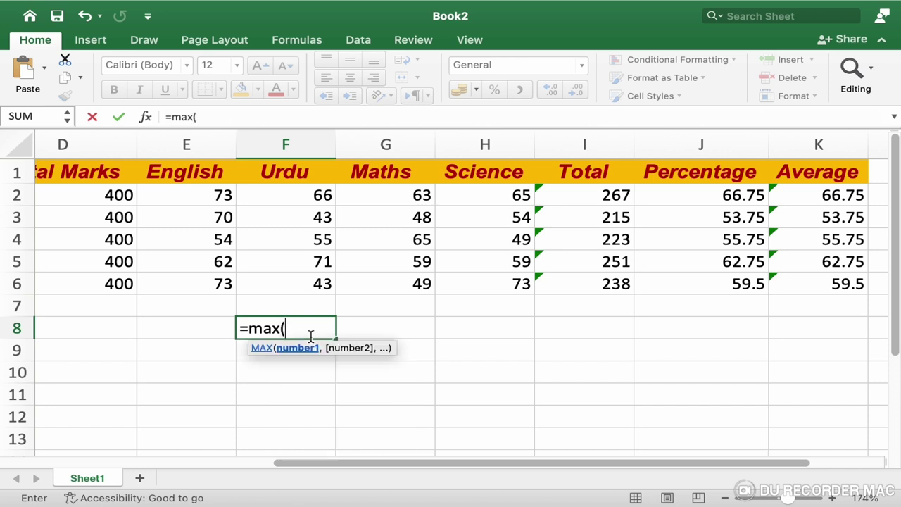
left_click(214, 193)
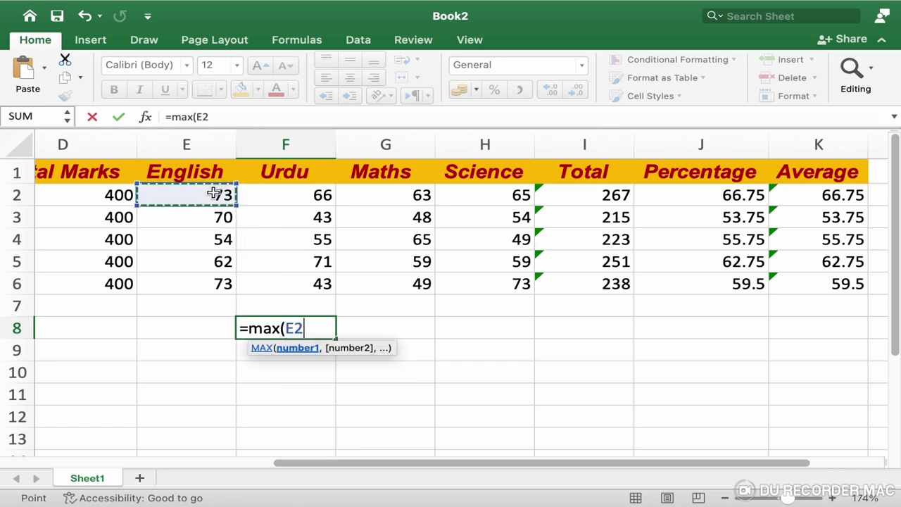
left_click_drag(214, 193, 474, 189)
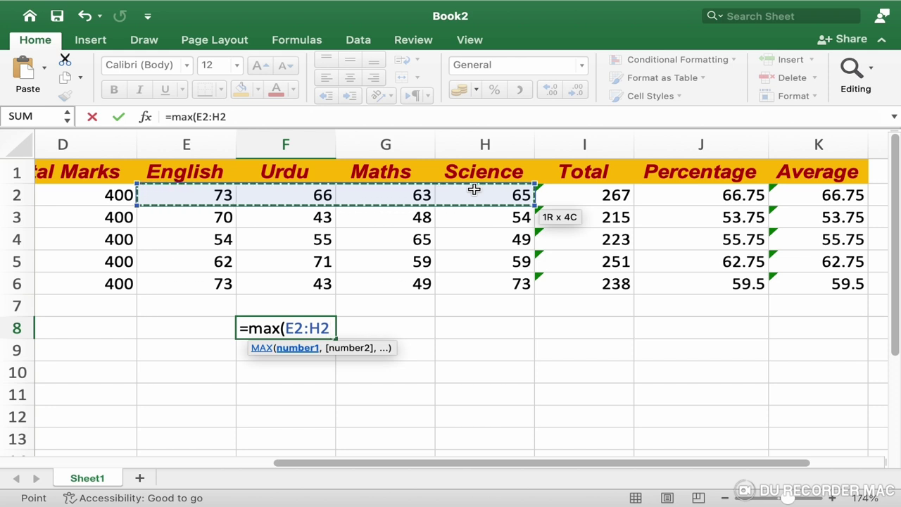
type(")")
key("Return")
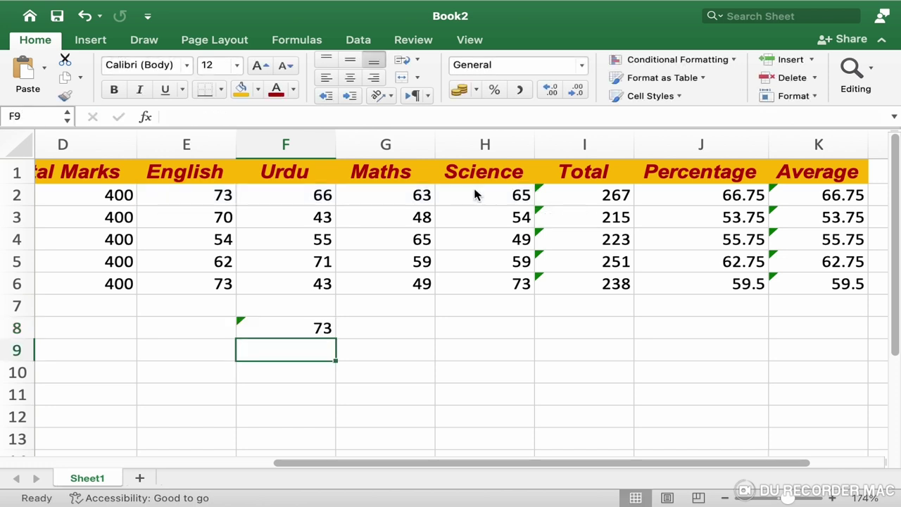
left_click(315, 335)
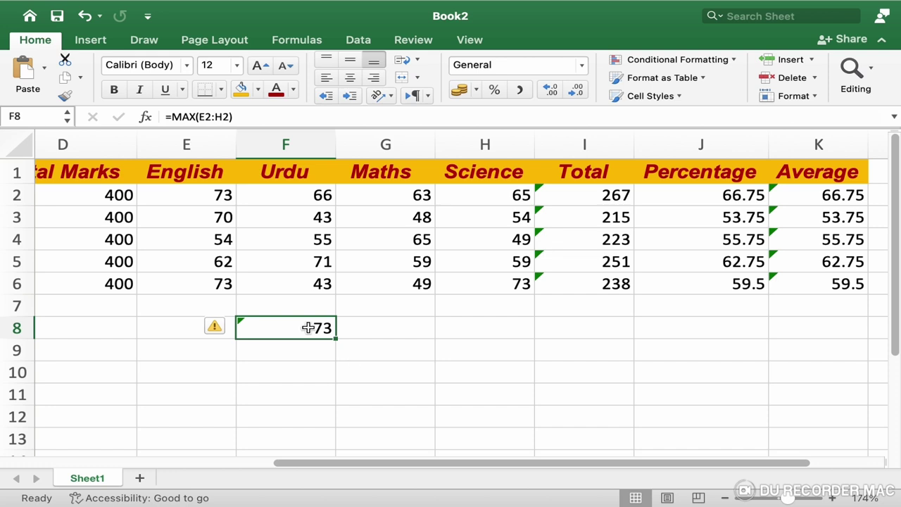
left_click(390, 333)
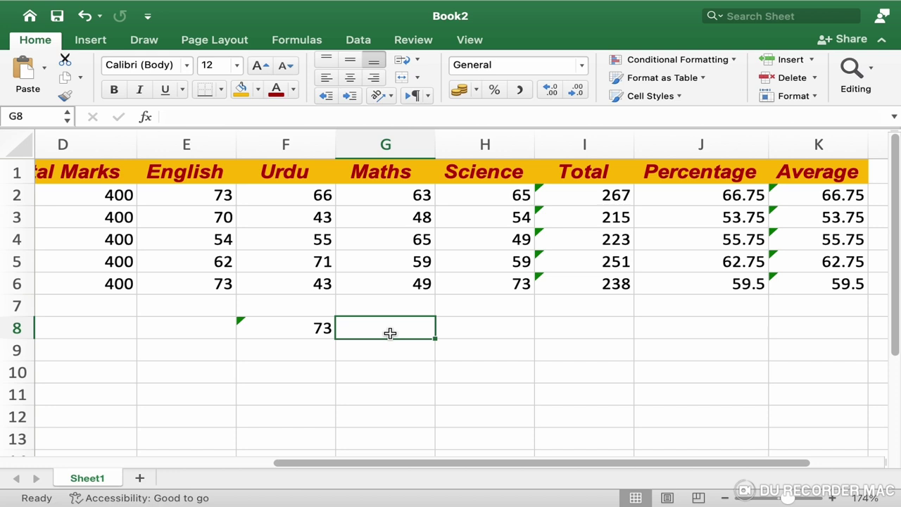
- Enter =MIN(E3:H3) in G8 to get the second student's lowest mark, 43
type("=m")
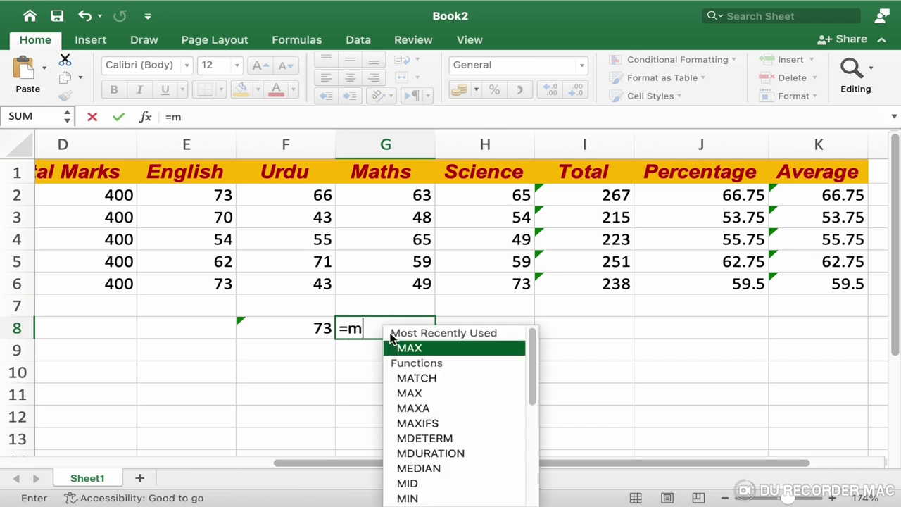
type("in")
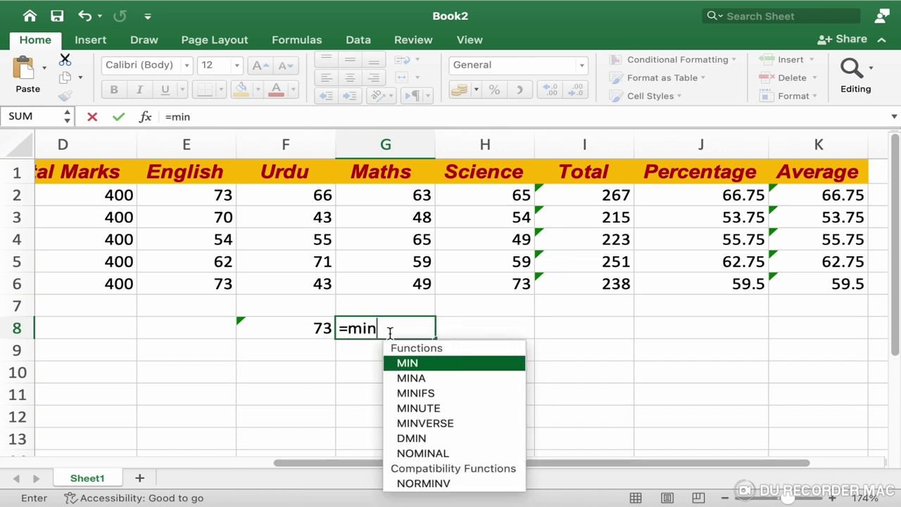
type("(")
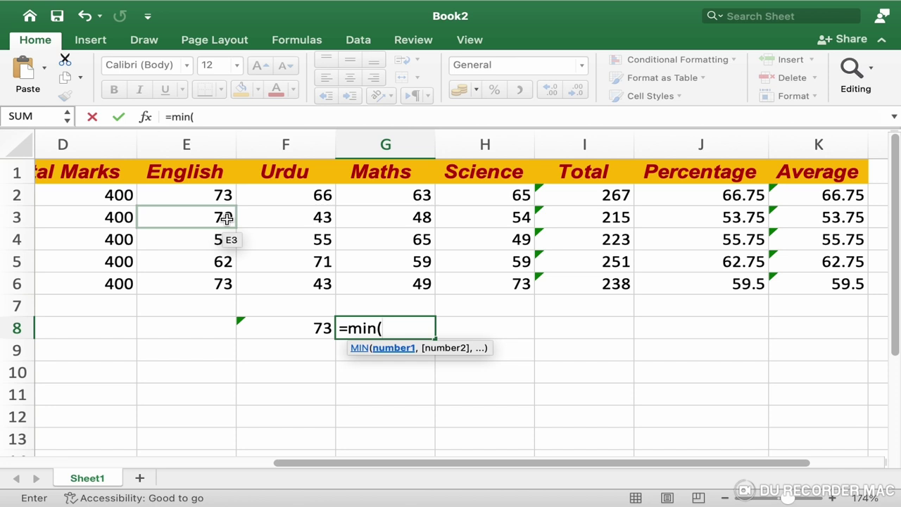
left_click_drag(226, 218, 476, 219)
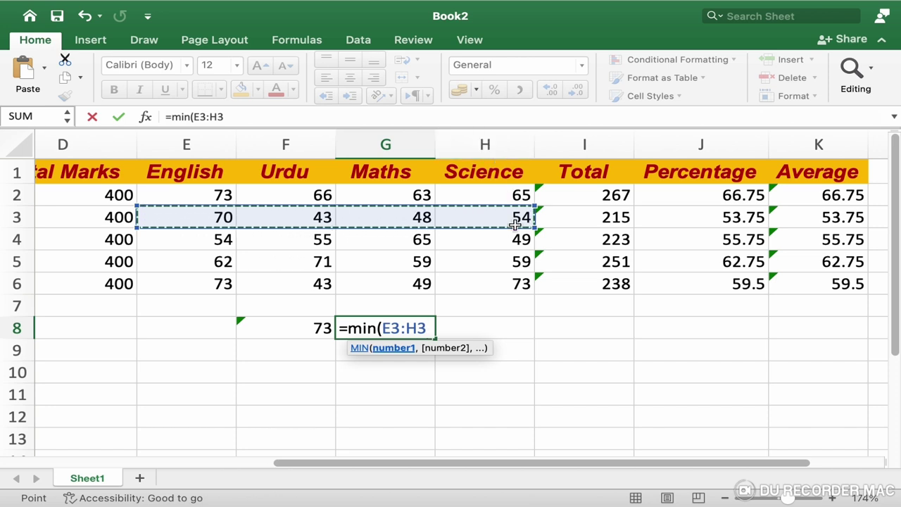
type(")")
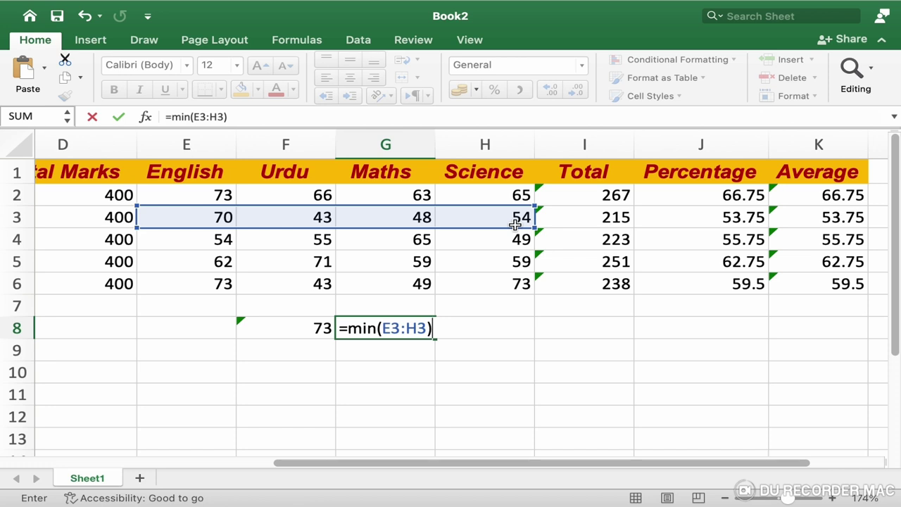
key("Return")
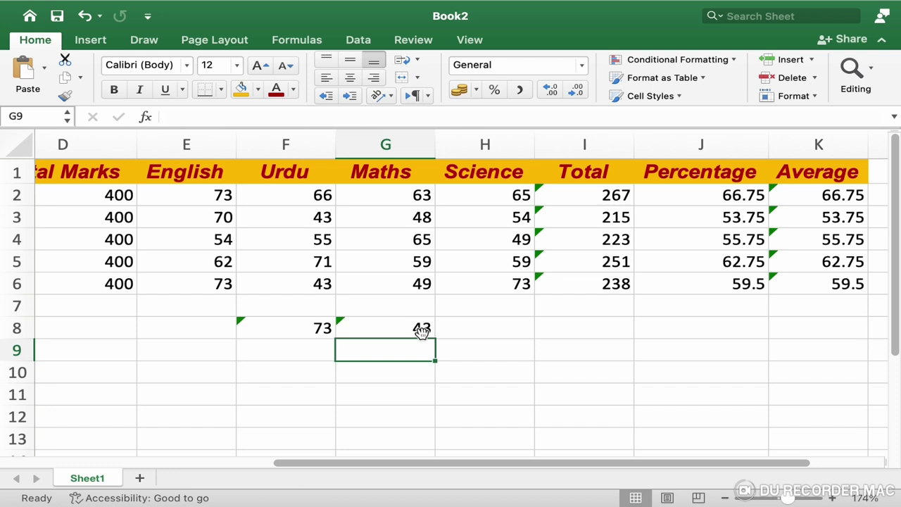
- Enter =NOW() in G9 and =TODAY() in G10 for the current date-time and date
type("=")
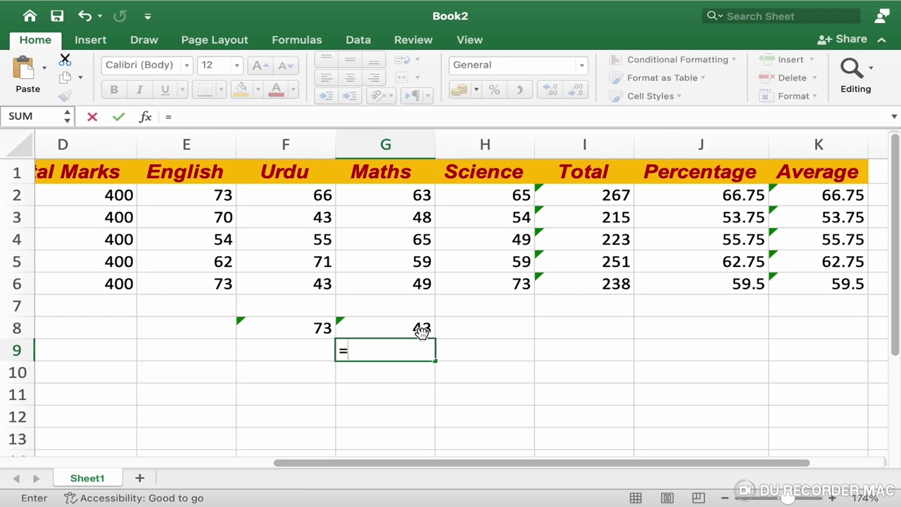
type("now(")
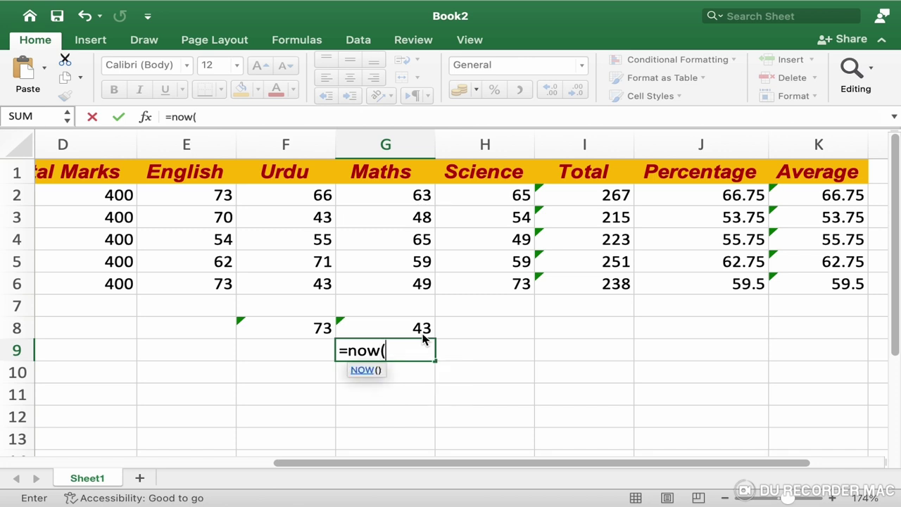
type(")")
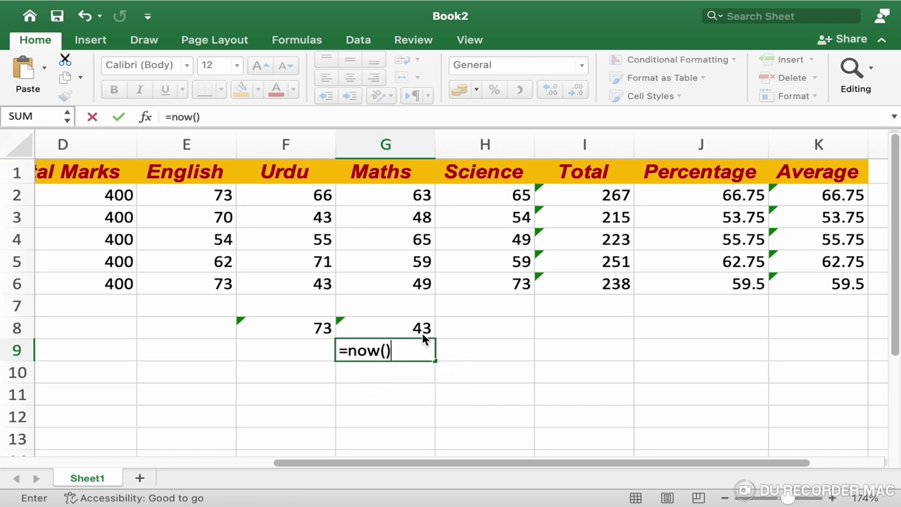
key("Return")
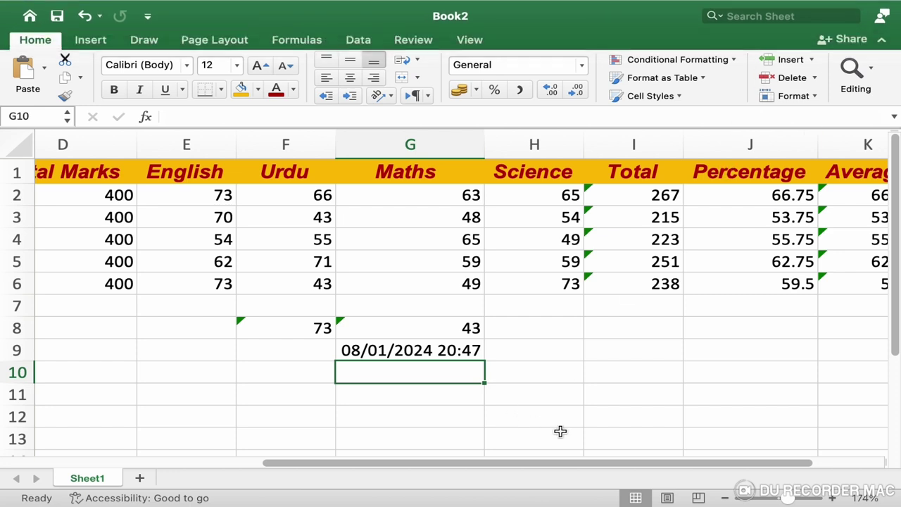
type("=t")
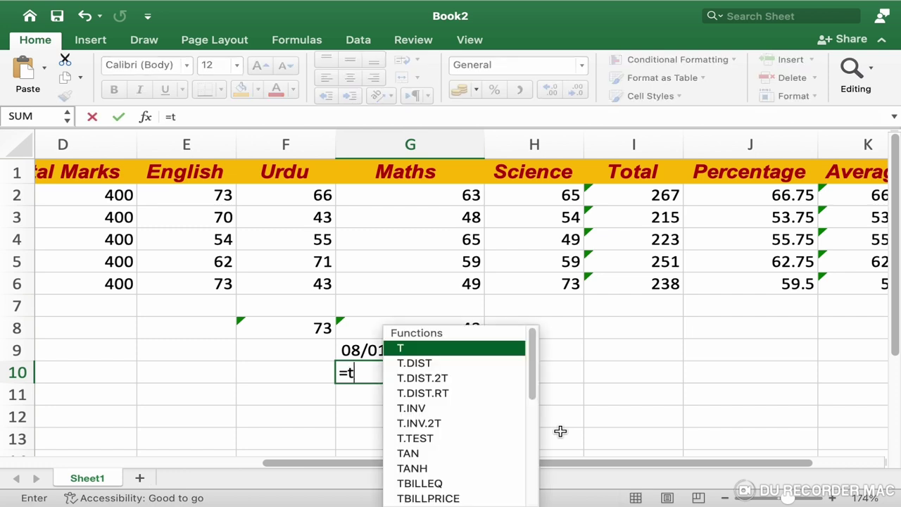
type("oday")
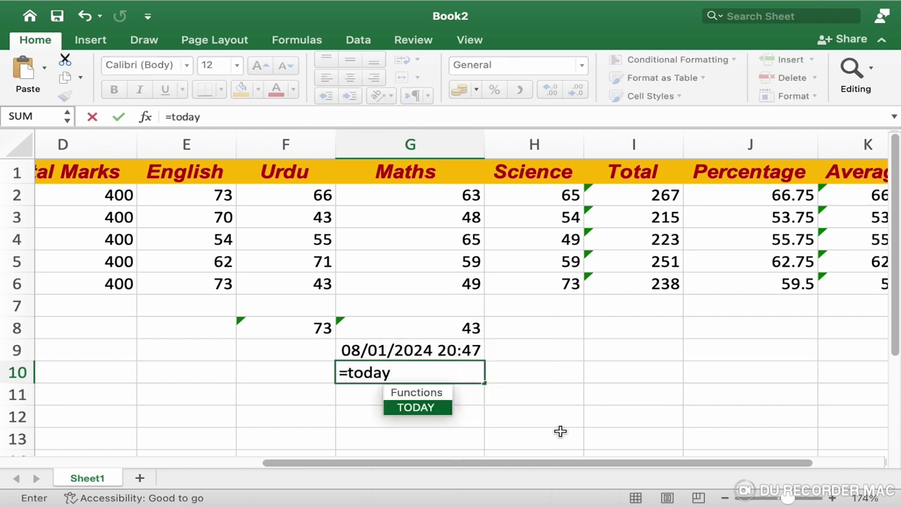
type("()")
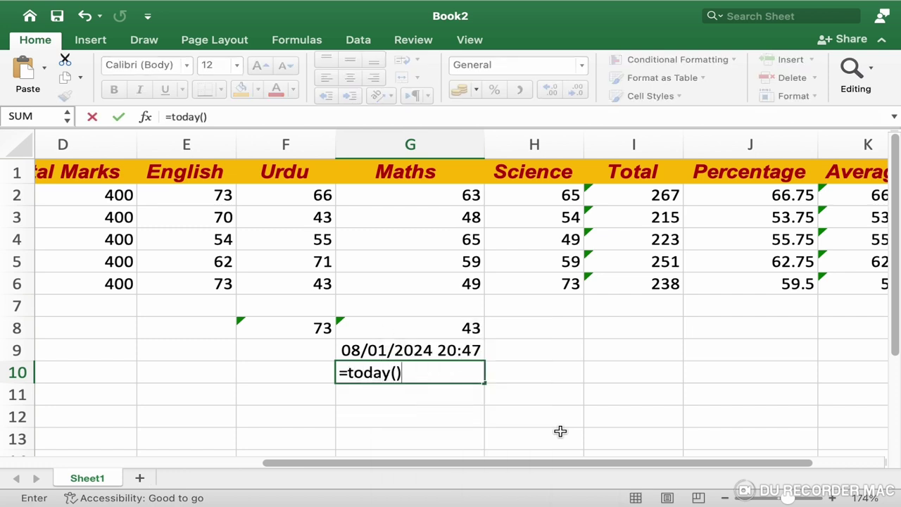
key("Return")
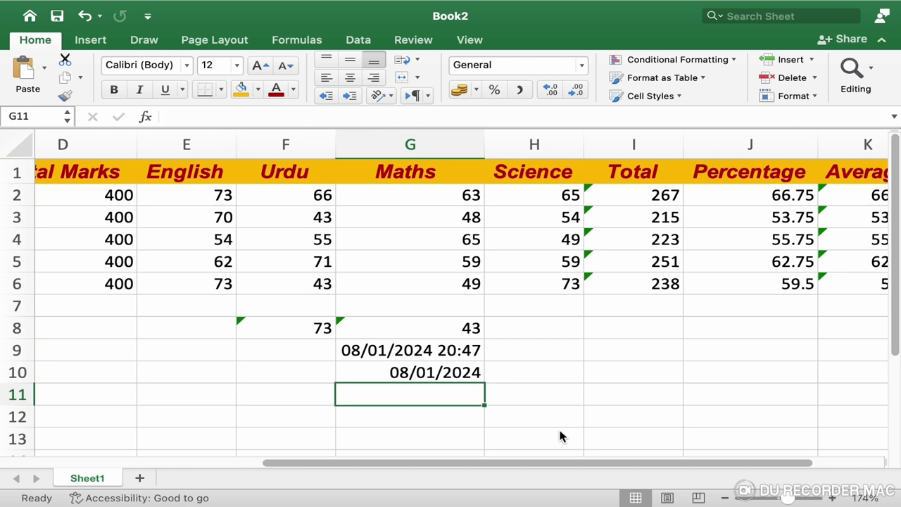
- Delete the formula results in F8:G10 and zoom out to about 128%
scroll(394, 380, "right", 2)
left_click_drag(239, 325, 388, 368)
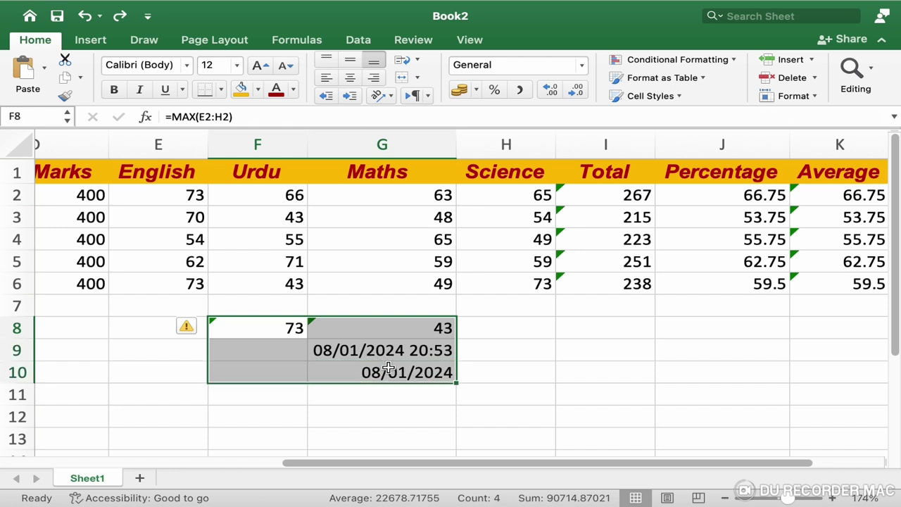
key("Delete")
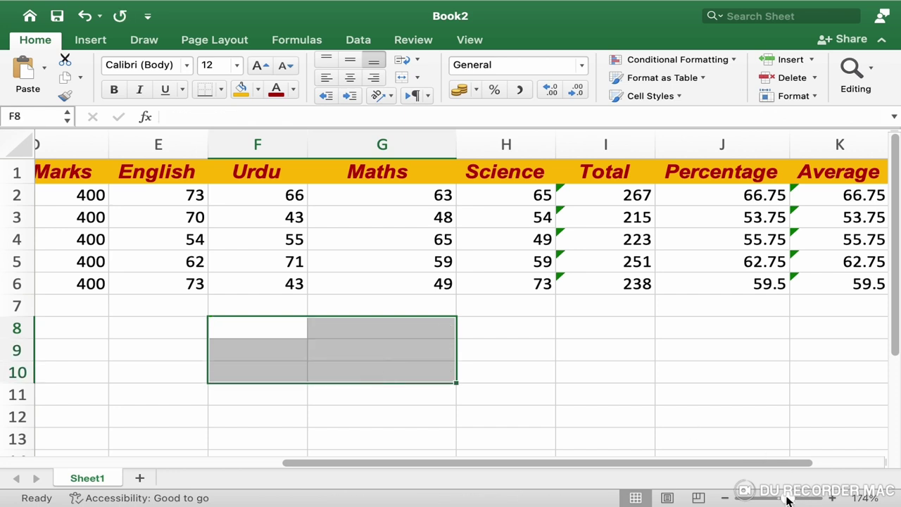
left_click_drag(787, 499, 786, 500)
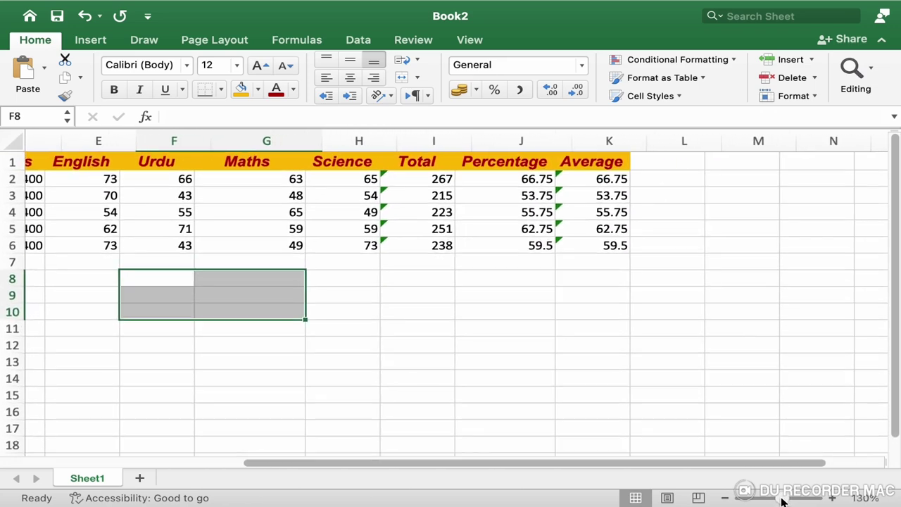
left_click_drag(785, 500, 782, 499)
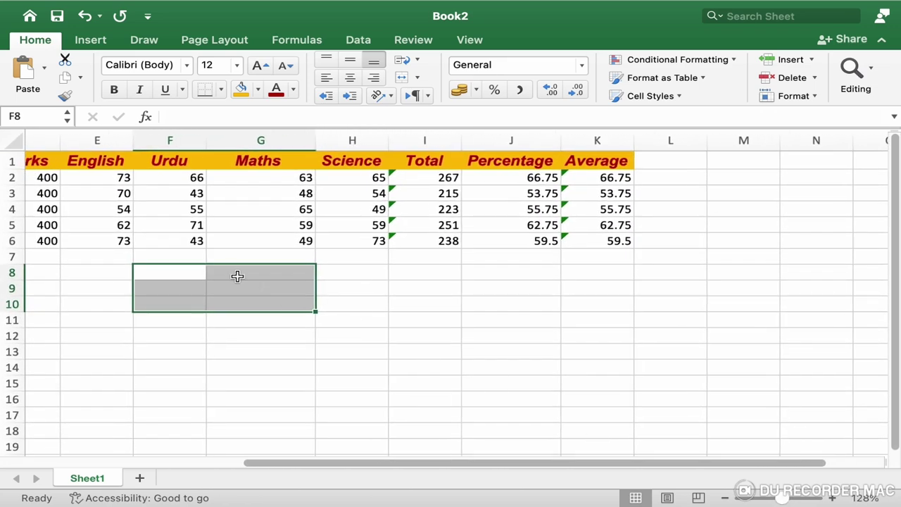
scroll(237, 276, "left", 2)
scroll(237, 276, "left", 2)
scroll(237, 276, "left", 1)
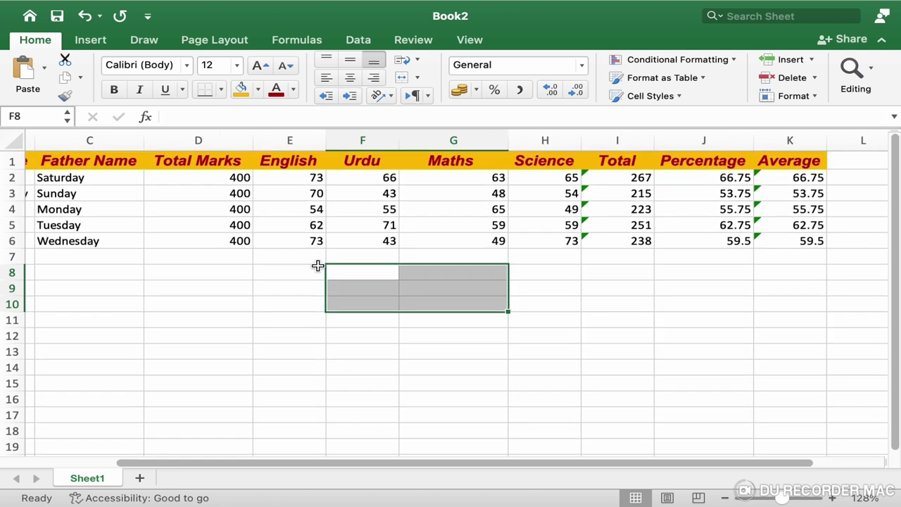
left_click(346, 275)
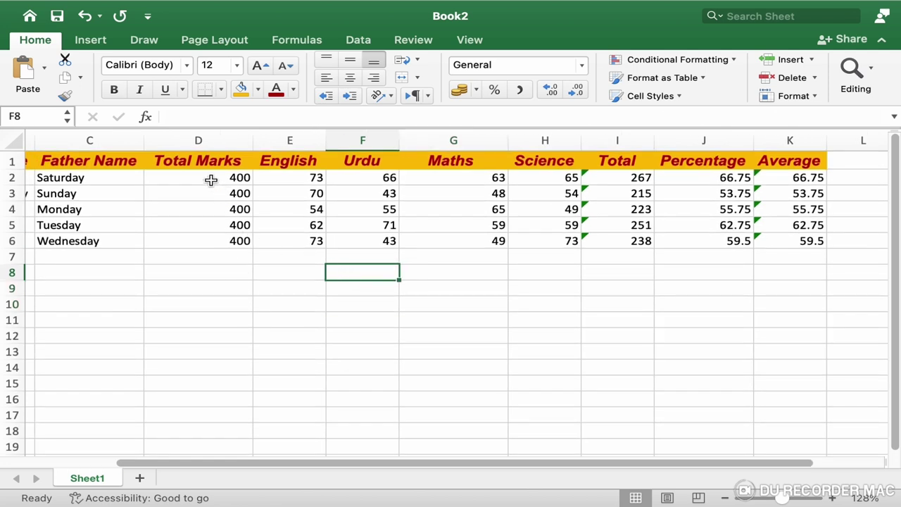
- Enter =COUNT(D2:F6) in F8, returning 15, and reopen the cell to check the formula
type("=")
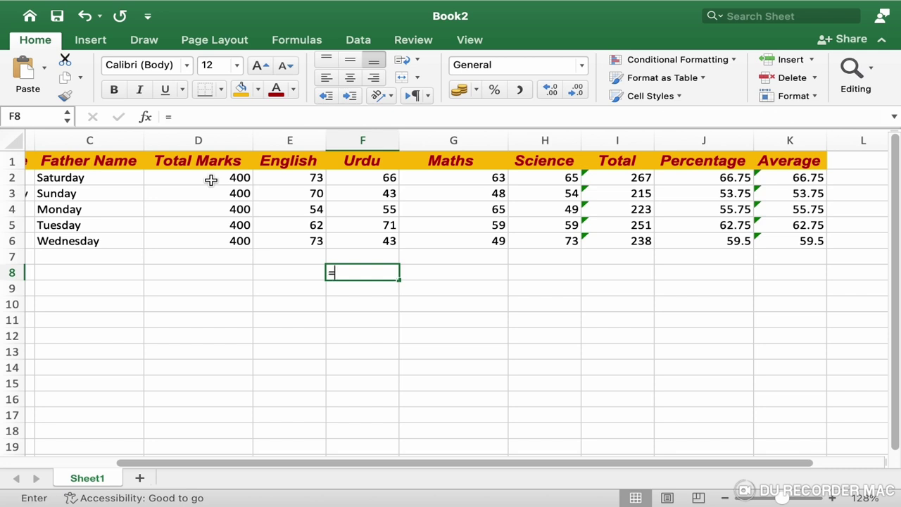
type("co")
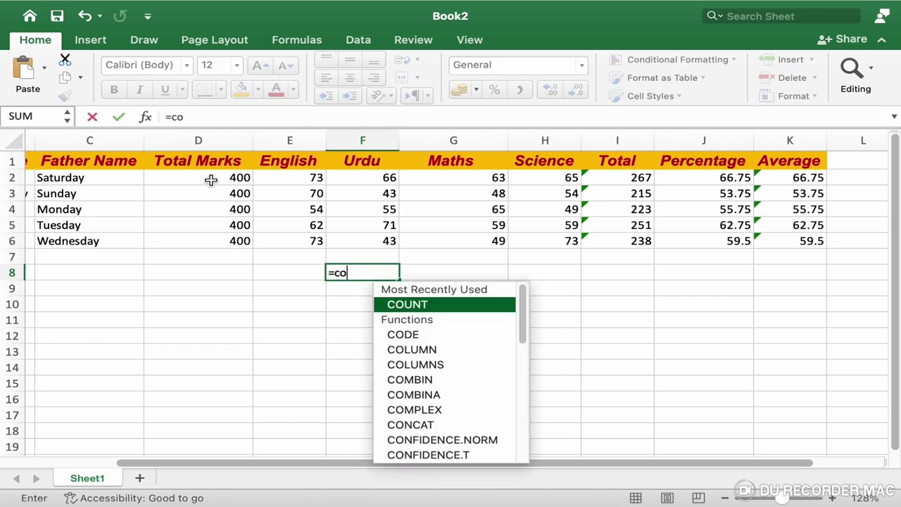
type("unt(")
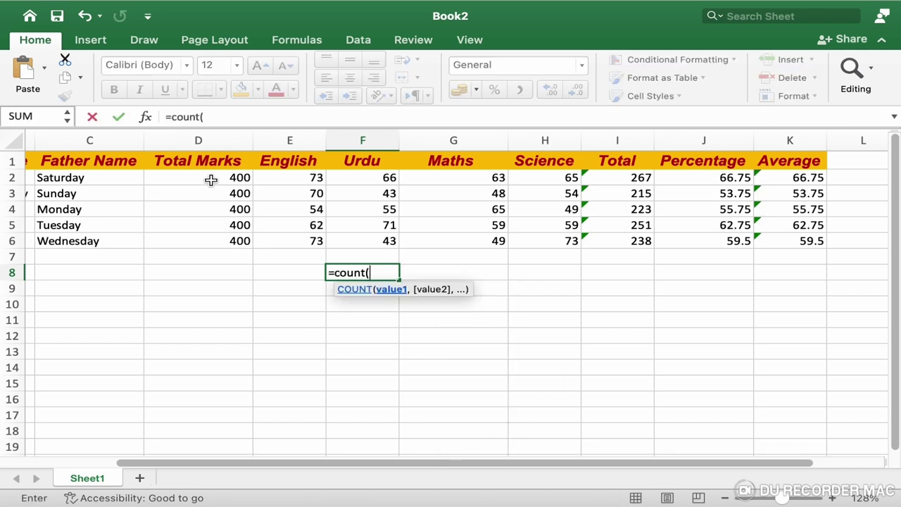
mouse_move(237, 178)
left_mouse_down()
mouse_move(314, 209)
mouse_move(346, 237)
left_mouse_up()
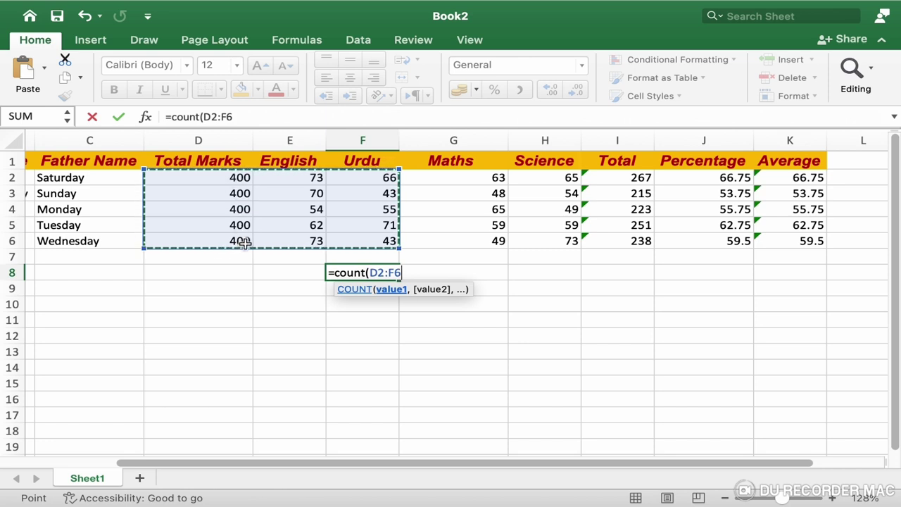
type(")")
key("Return")
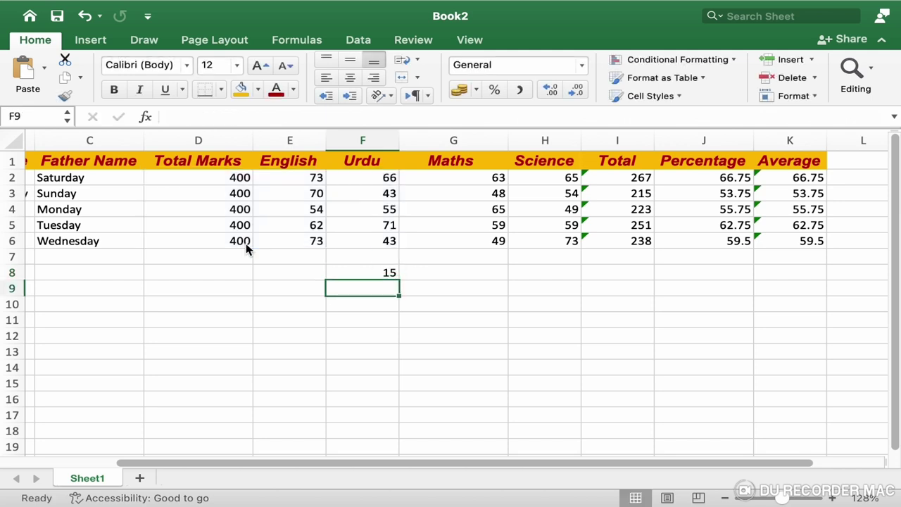
double_click(368, 274)
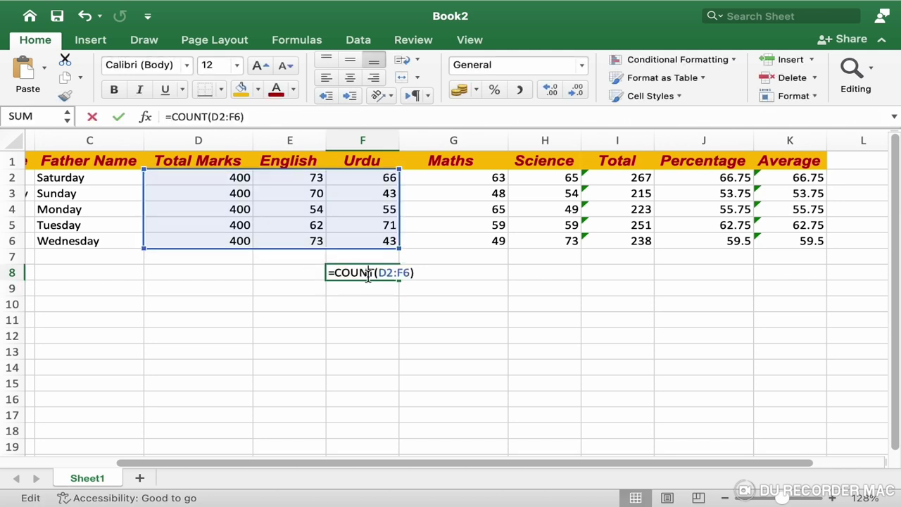